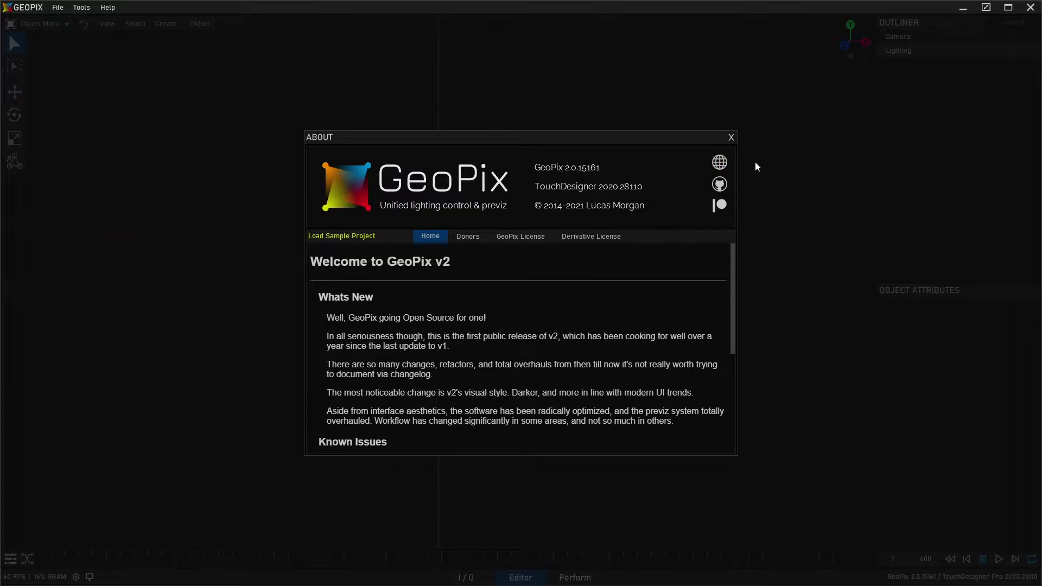
- Review the Donors, Derivative License and GeoPix License pages of the About window and close it
{"action": "left_click", "coordinate": [465, 241]}
{"action": "left_click", "coordinate": [619, 239]}
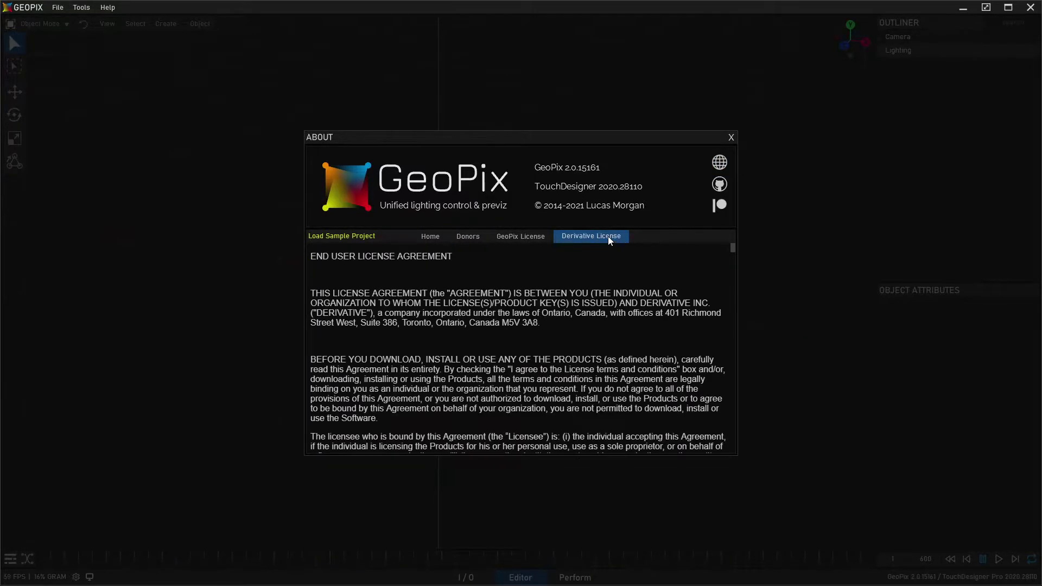
{"action": "left_click", "coordinate": [521, 236]}
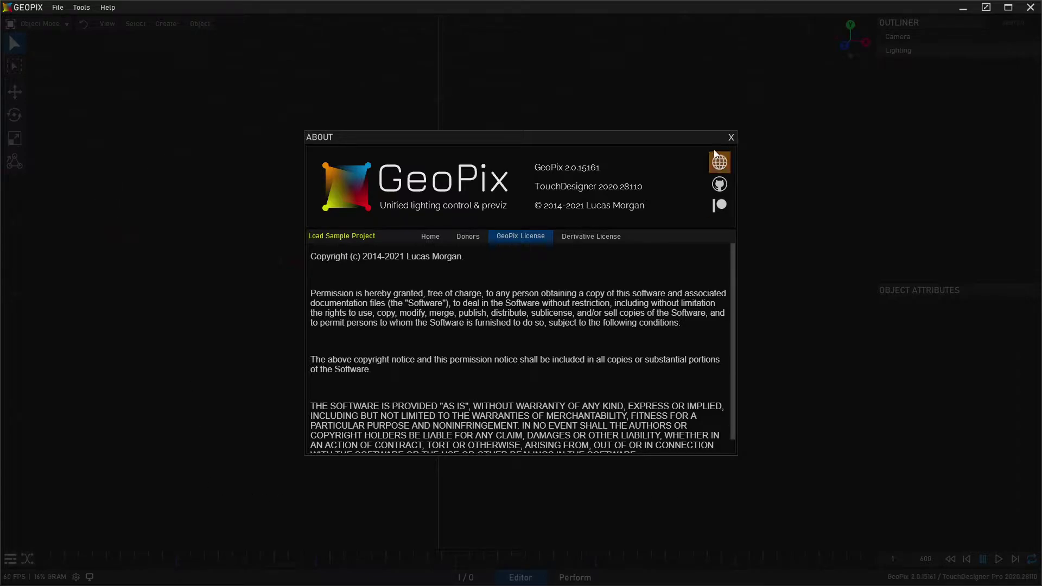
{"action": "left_click", "coordinate": [731, 137]}
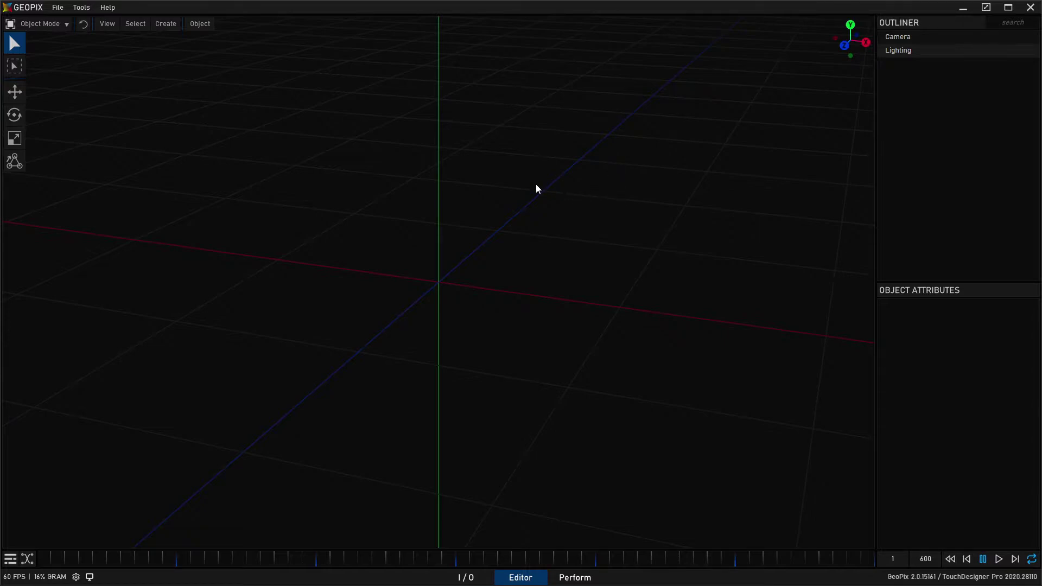
- Examine the empty 3D scene around the origin by orbiting, panning and zooming the perspective view
{"action": "left_click_drag", "start_coordinate": [466, 232], "coordinate": [478, 284], "text": "alt"}
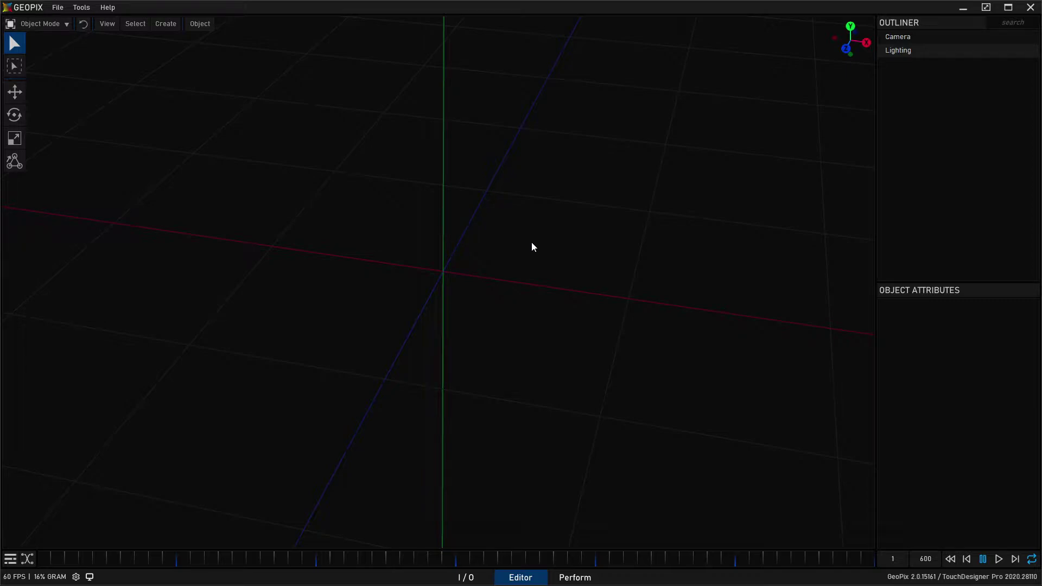
{"action": "left_click_drag", "start_coordinate": [472, 274], "coordinate": [458, 236], "text": "alt"}
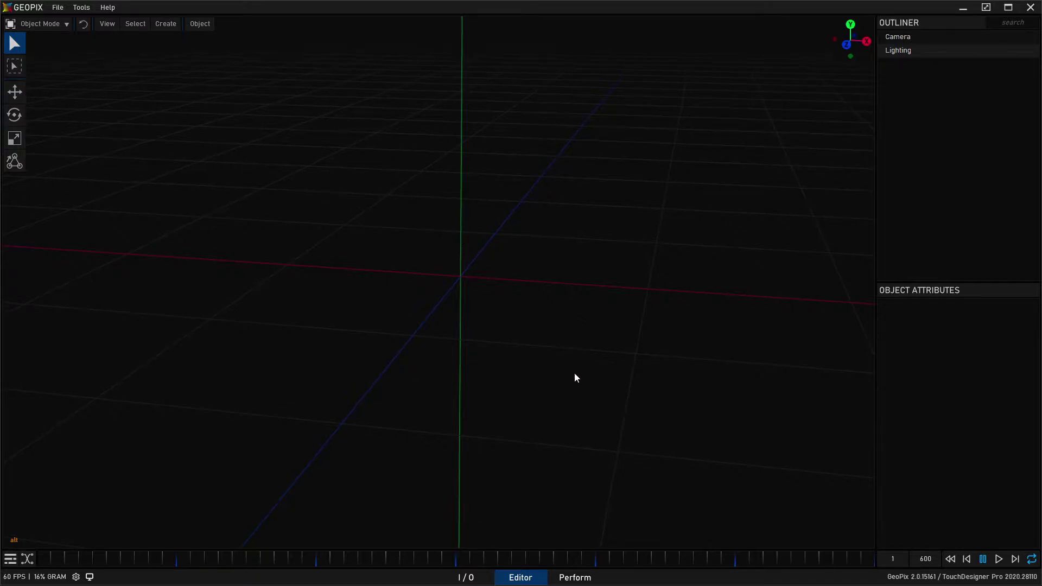
{"action": "left_click_drag", "start_coordinate": [391, 278], "coordinate": [474, 251], "text": "alt"}
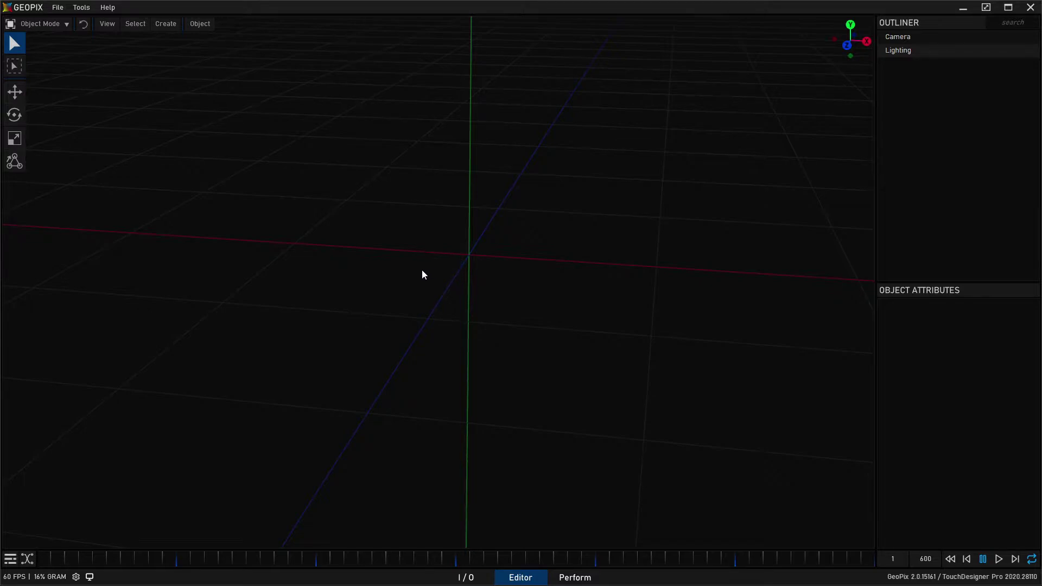
{"action": "key", "text": "alt"}
{"action": "left_click_drag", "start_coordinate": [483, 272], "coordinate": [500, 277], "text": "alt"}
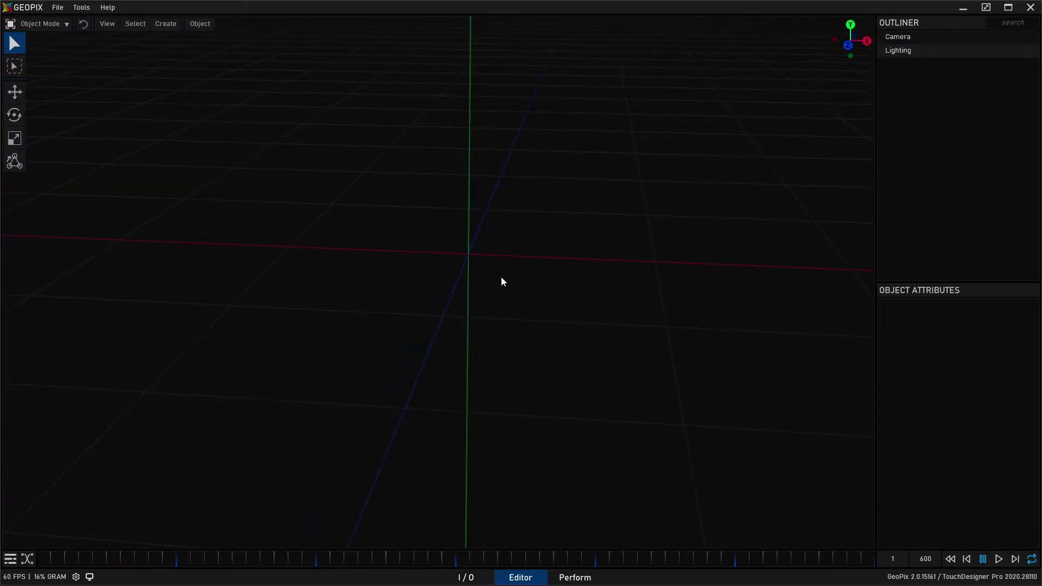
{"action": "left_click_drag", "start_coordinate": [541, 215], "coordinate": [504, 217], "text": "alt"}
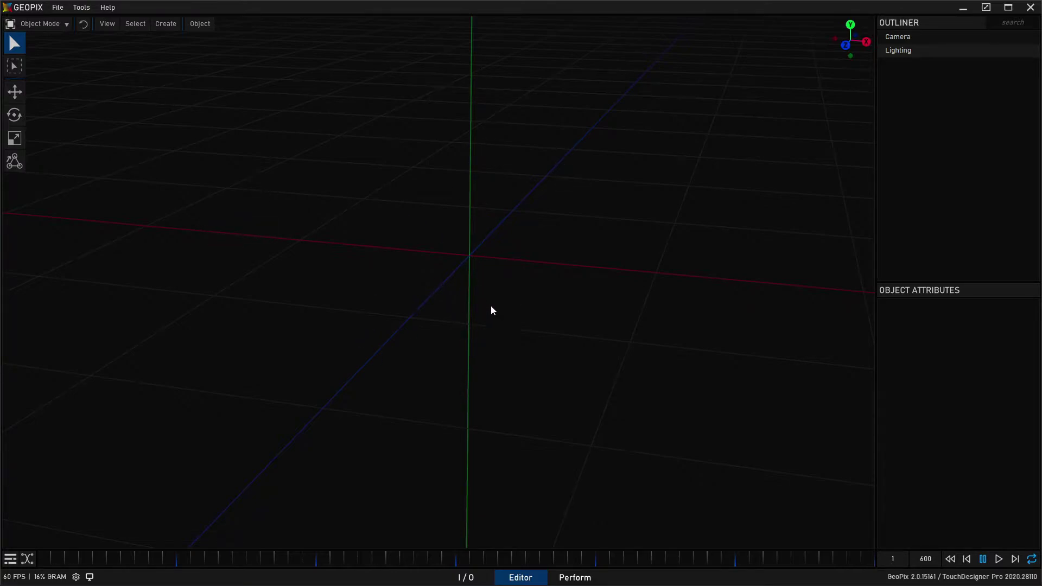
{"action": "left_click_drag", "start_coordinate": [435, 243], "coordinate": [474, 223], "text": "alt"}
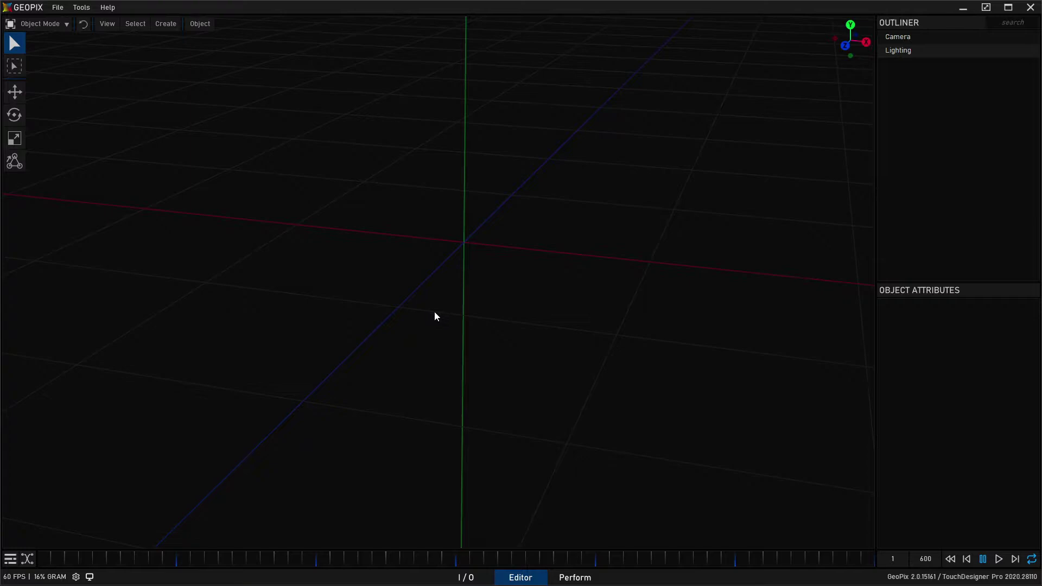
{"action": "left_click_drag", "start_coordinate": [467, 304], "coordinate": [450, 237], "text": "alt"}
{"action": "left_click_drag", "start_coordinate": [615, 288], "coordinate": [533, 280], "text": "alt"}
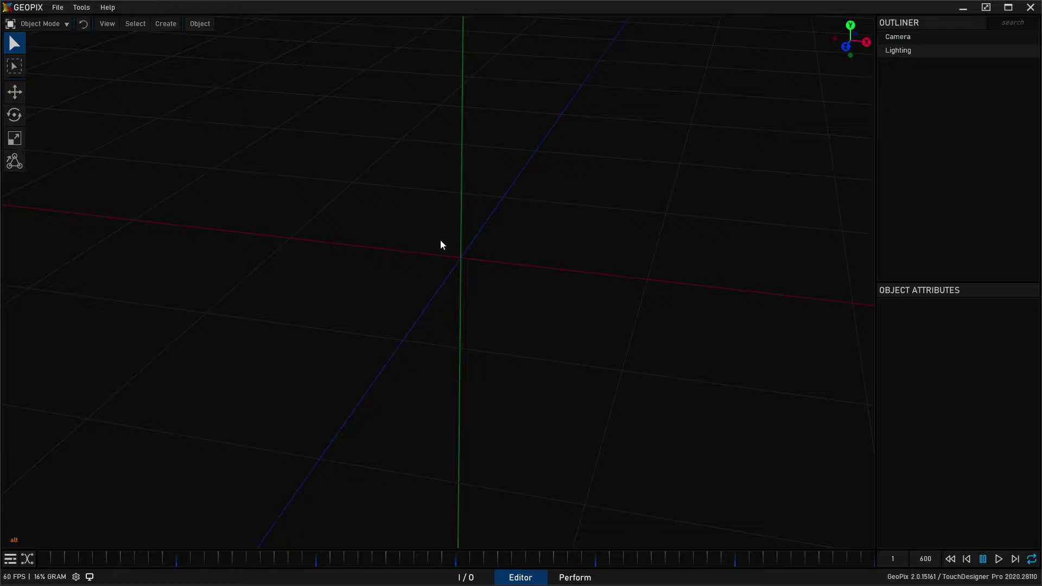
{"action": "left_click_drag", "start_coordinate": [426, 266], "coordinate": [470, 285], "text": "alt"}
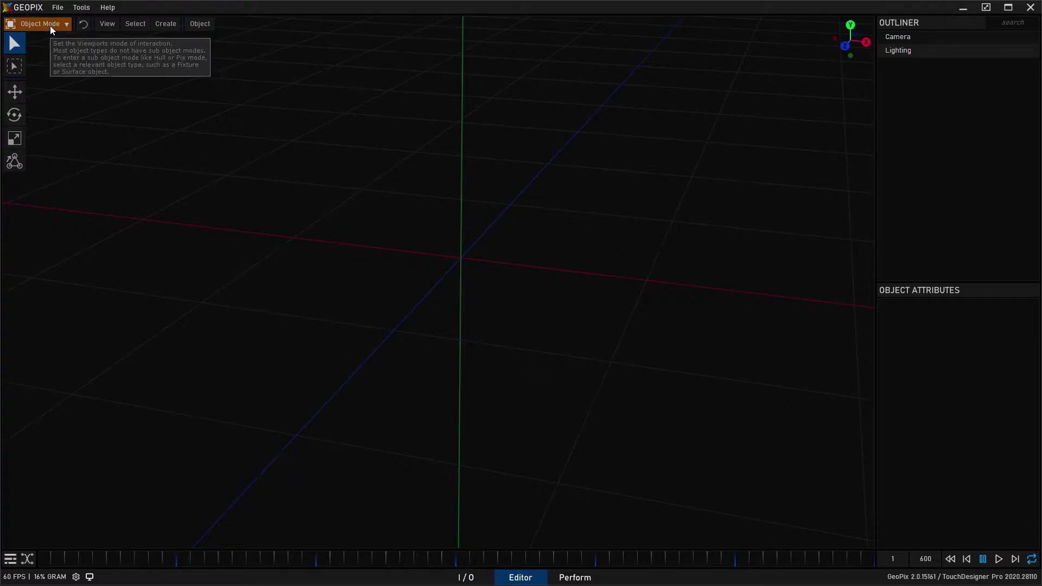
- Examine the viewport's available view, snapping, object and selection commands
{"action": "left_click", "coordinate": [108, 23]}
{"action": "mouse_move", "coordinate": [143, 26]}
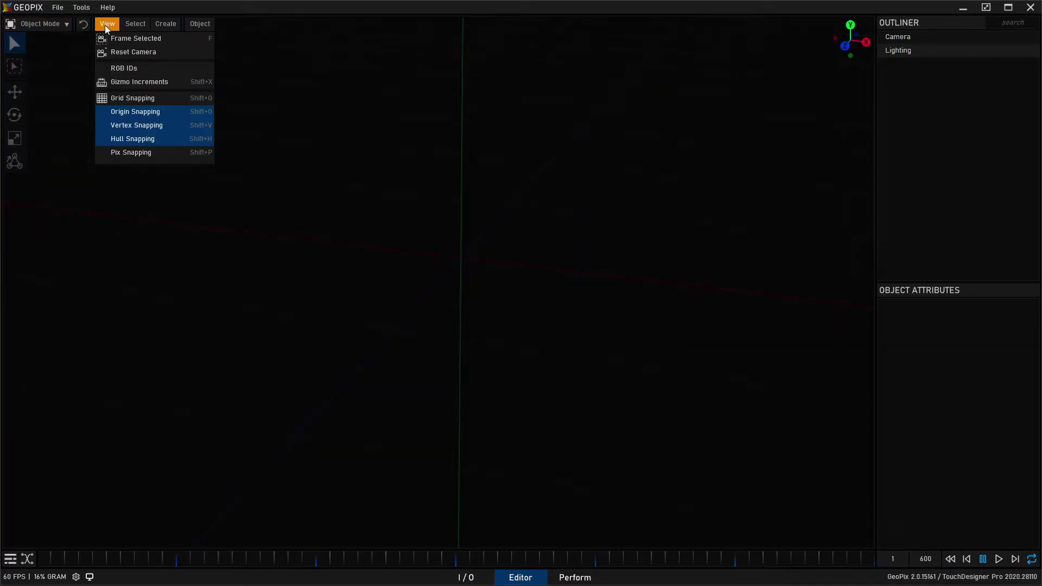
{"action": "left_click", "coordinate": [105, 25]}
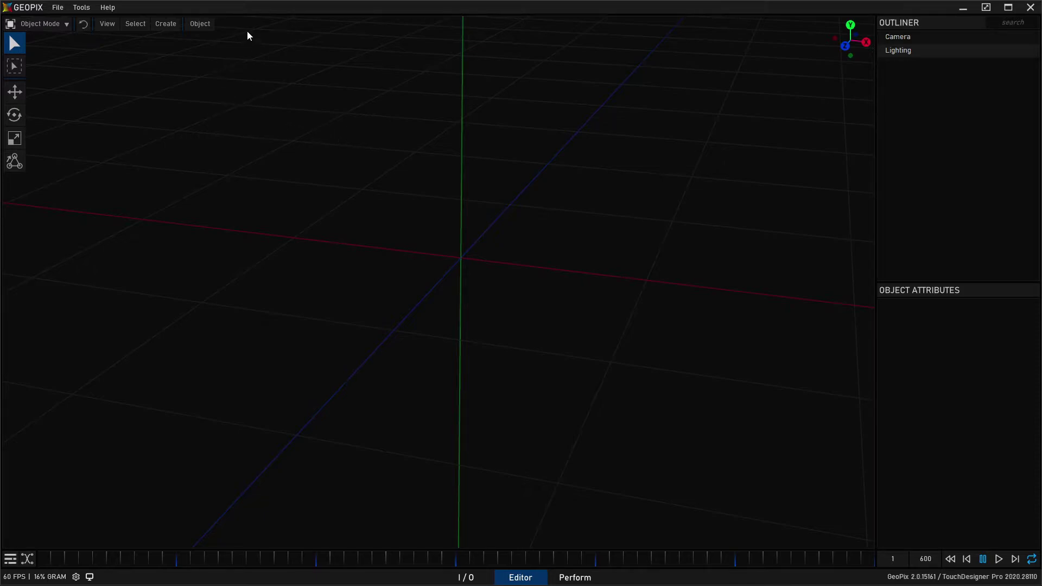
{"action": "left_click", "coordinate": [202, 24]}
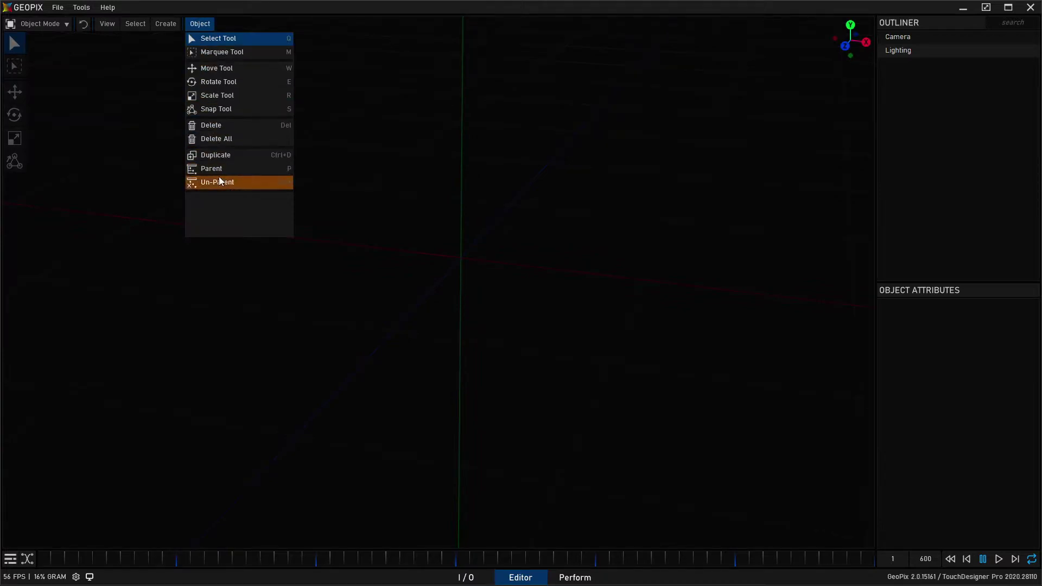
{"action": "left_click", "coordinate": [196, 25]}
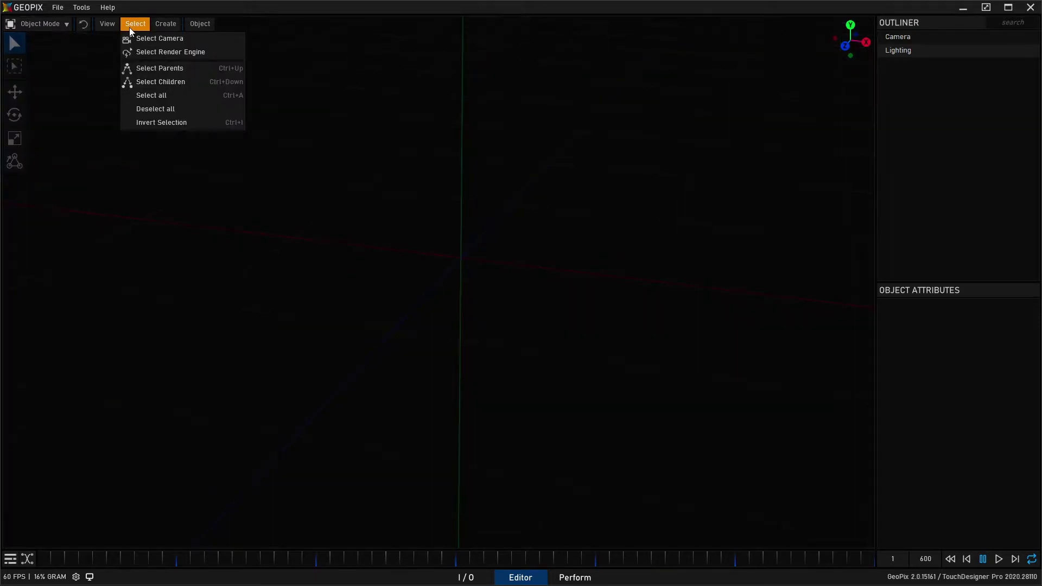
{"action": "mouse_move", "coordinate": [109, 26]}
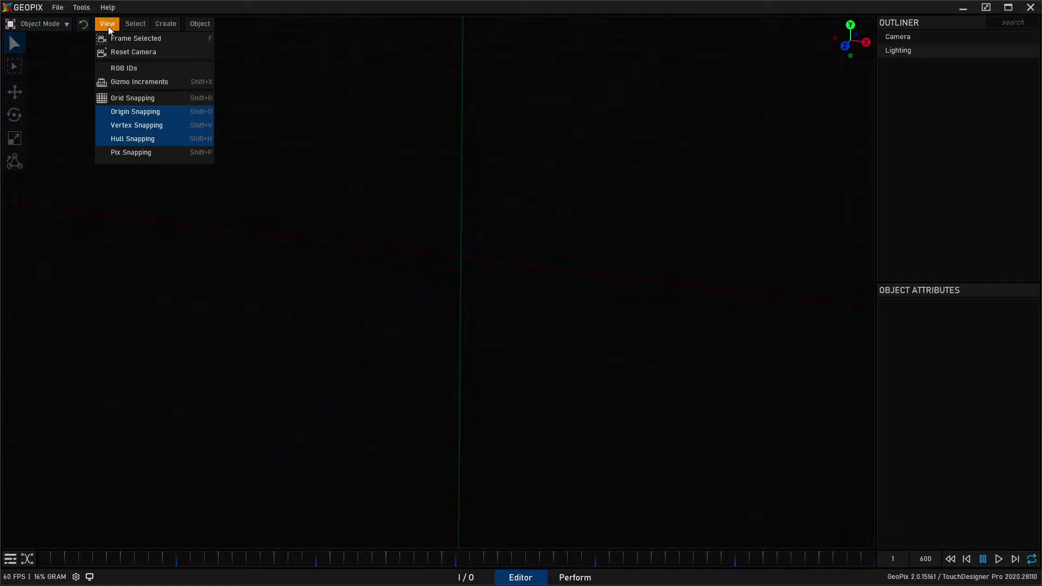
- Examine the viewport's interaction modes, Object Mode, Hull Mode and Pix Mode, keeping Object Mode active
{"action": "left_click", "coordinate": [57, 24]}
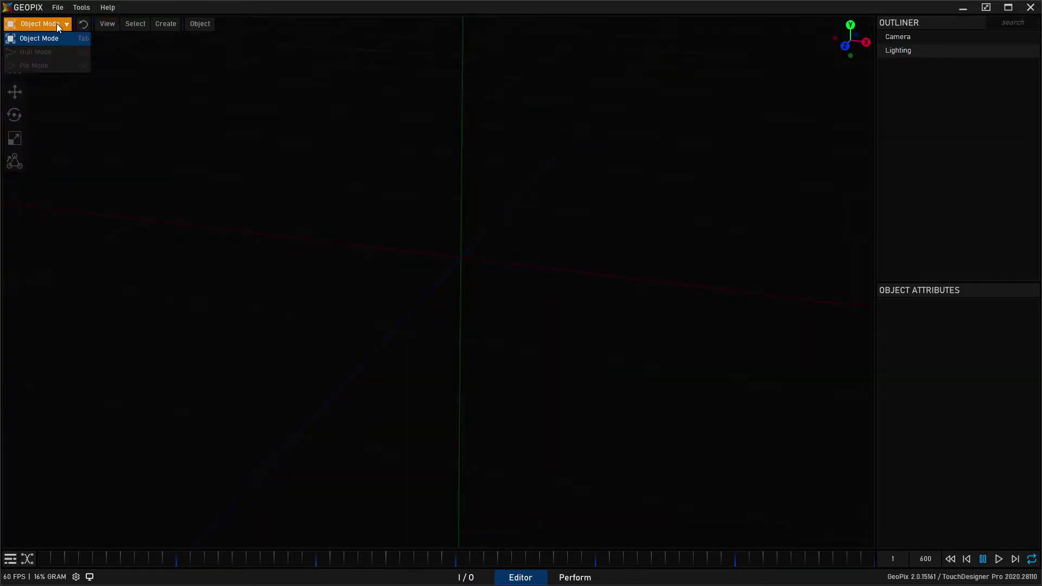
{"action": "left_click", "coordinate": [43, 37]}
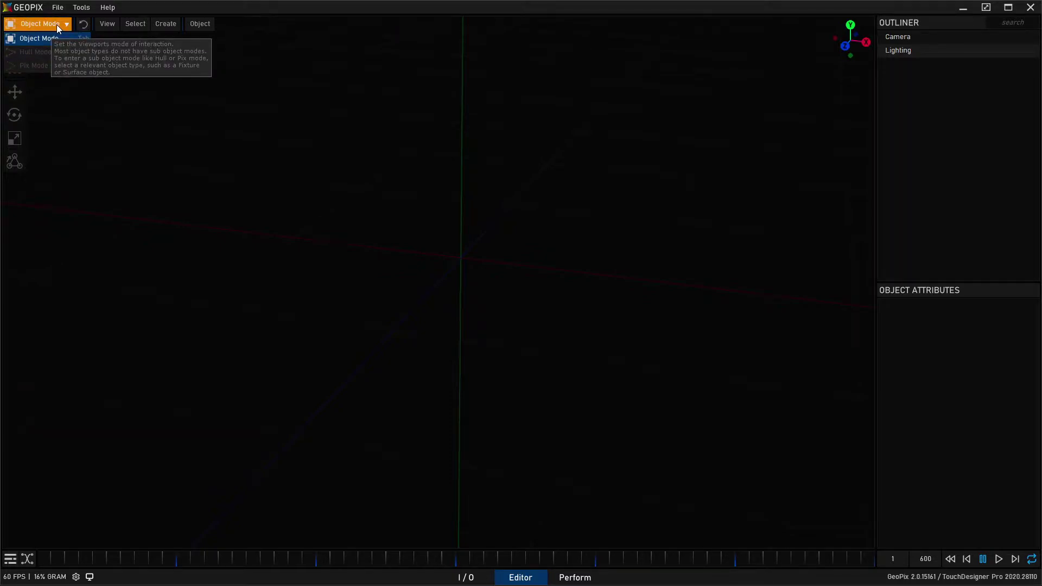
{"action": "left_click", "coordinate": [49, 24]}
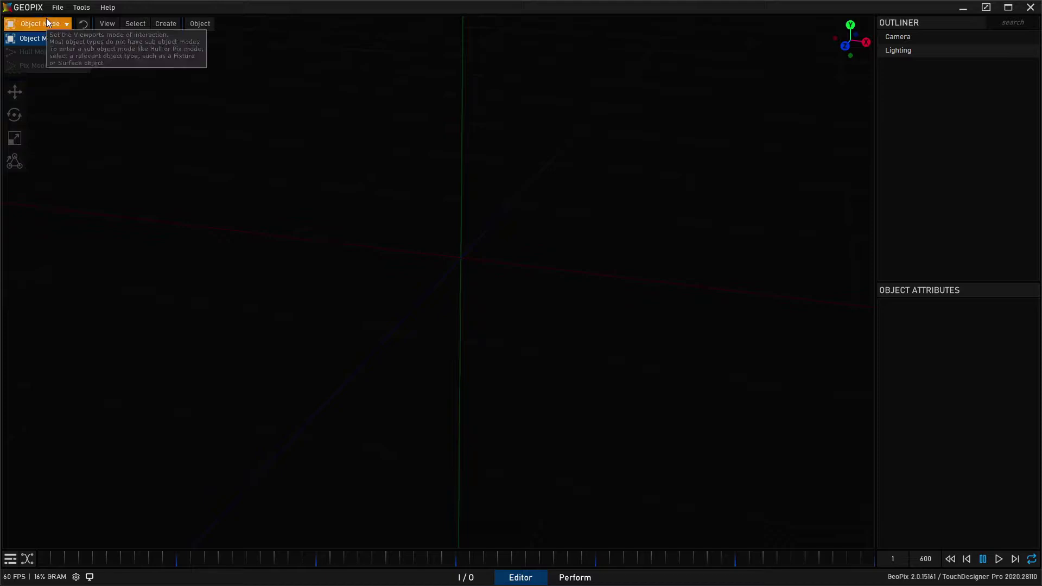
{"action": "left_click", "coordinate": [44, 37]}
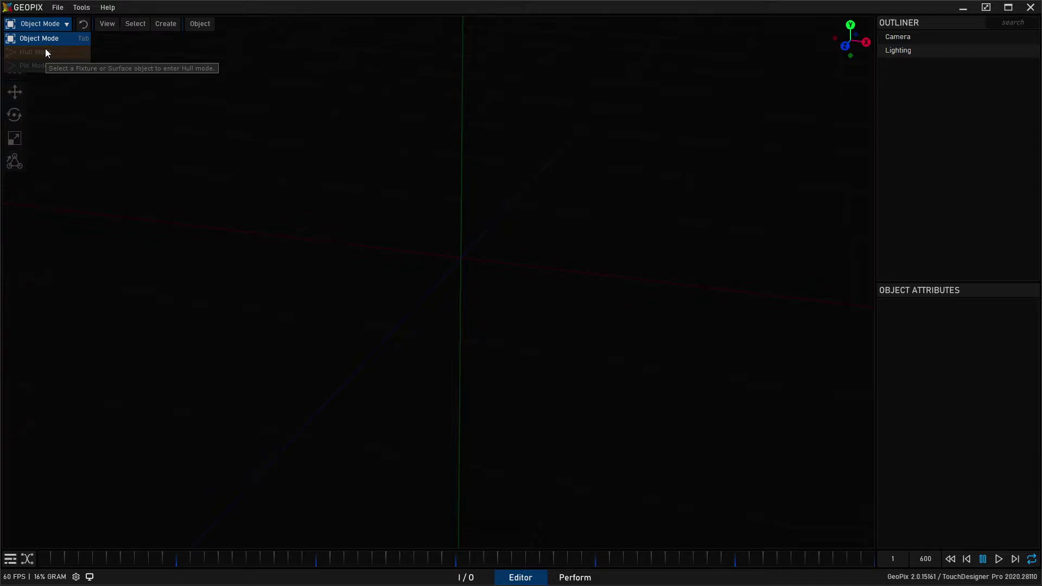
{"action": "left_click", "coordinate": [40, 25]}
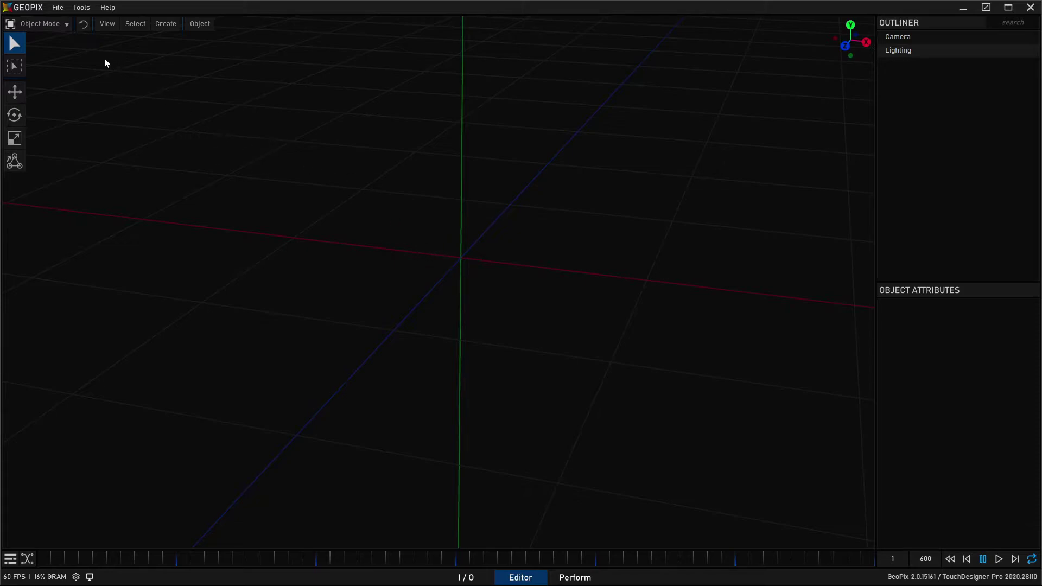
{"action": "left_click", "coordinate": [44, 24]}
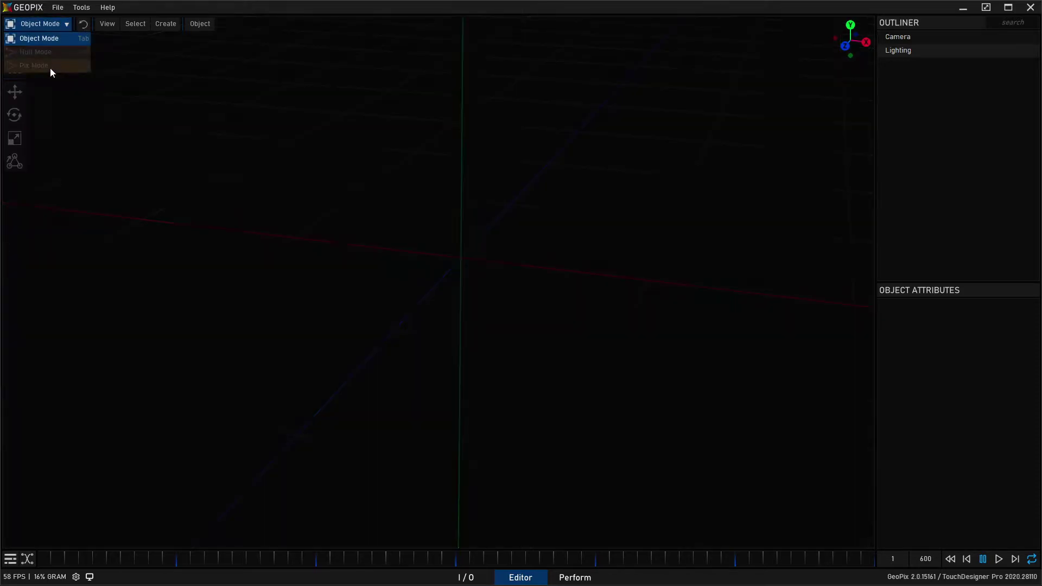
{"action": "left_click", "coordinate": [40, 24]}
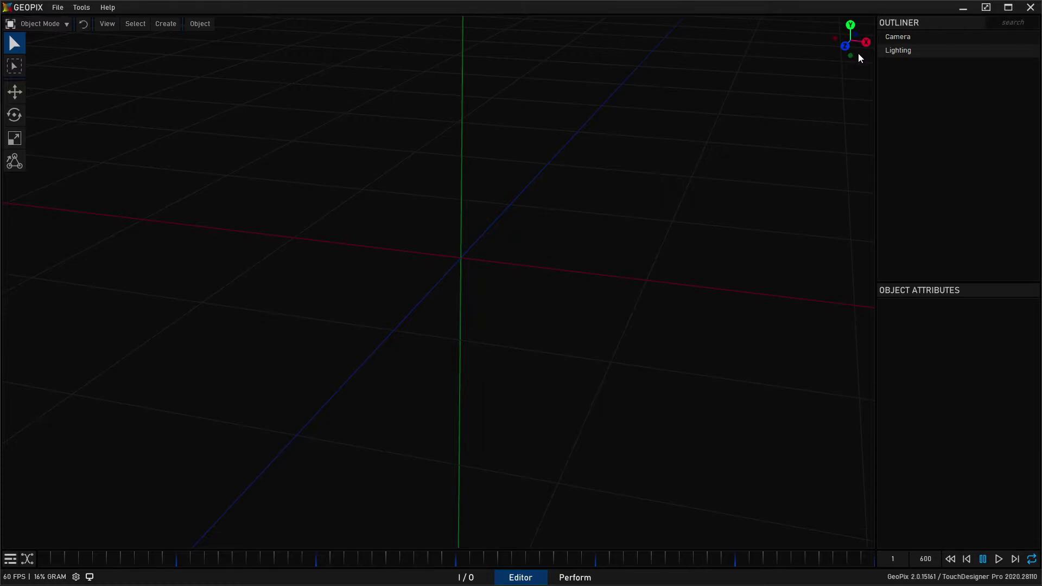
- Snap the viewport to the front view along the Z axis and orbit back to an angled perspective
{"action": "left_click", "coordinate": [849, 26]}
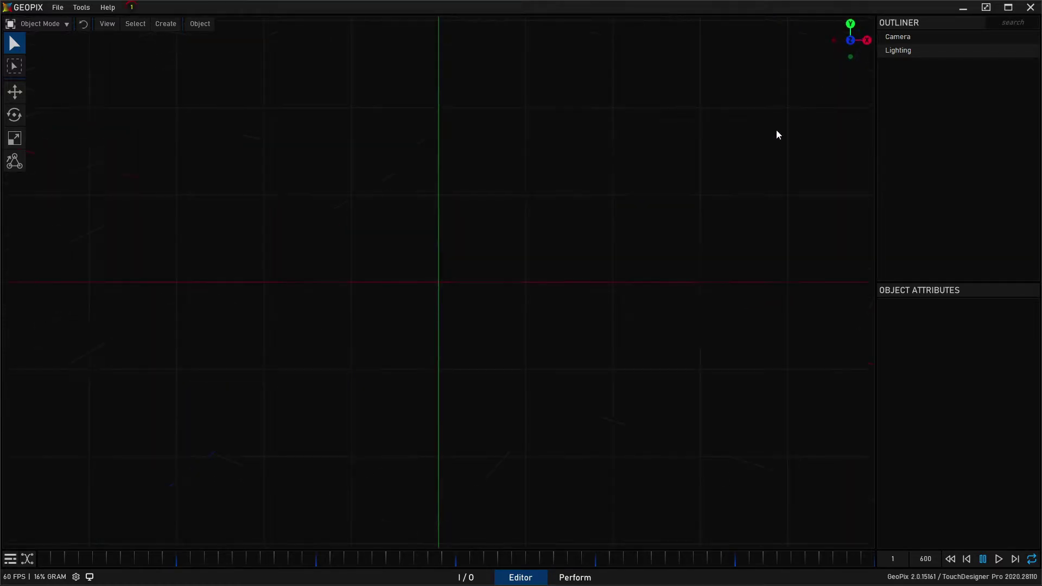
{"action": "left_click_drag", "start_coordinate": [638, 209], "coordinate": [591, 245], "text": "alt"}
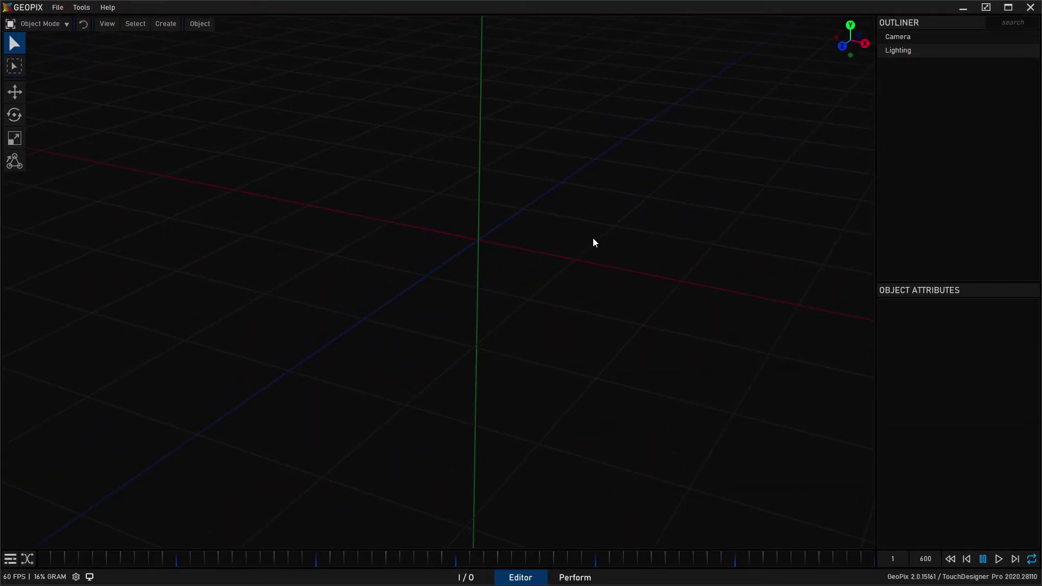
- Select the Camera and Lighting objects in turn to view the attributes of each
{"action": "left_click", "coordinate": [981, 36]}
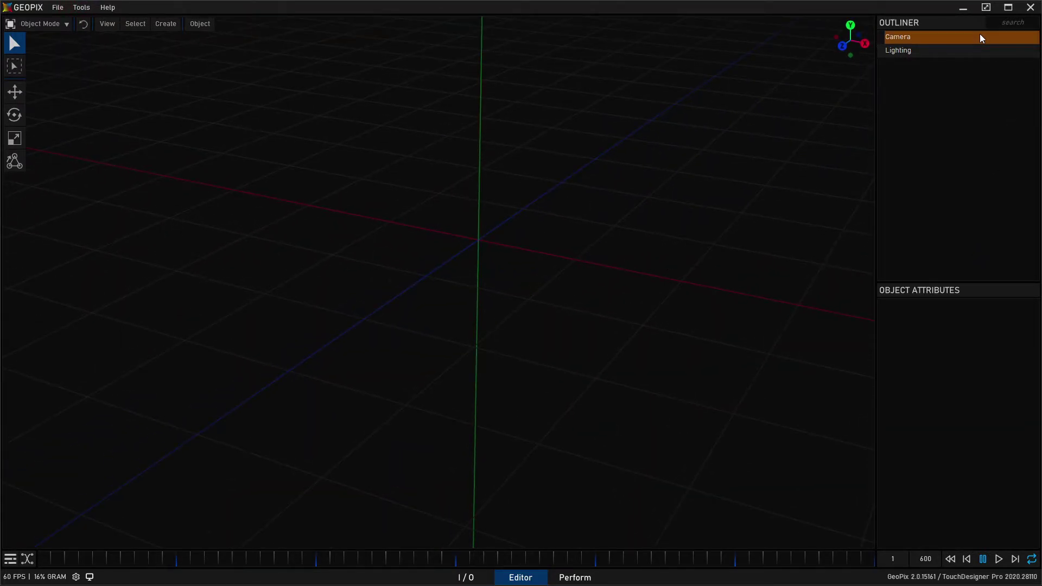
{"action": "left_click", "coordinate": [968, 40]}
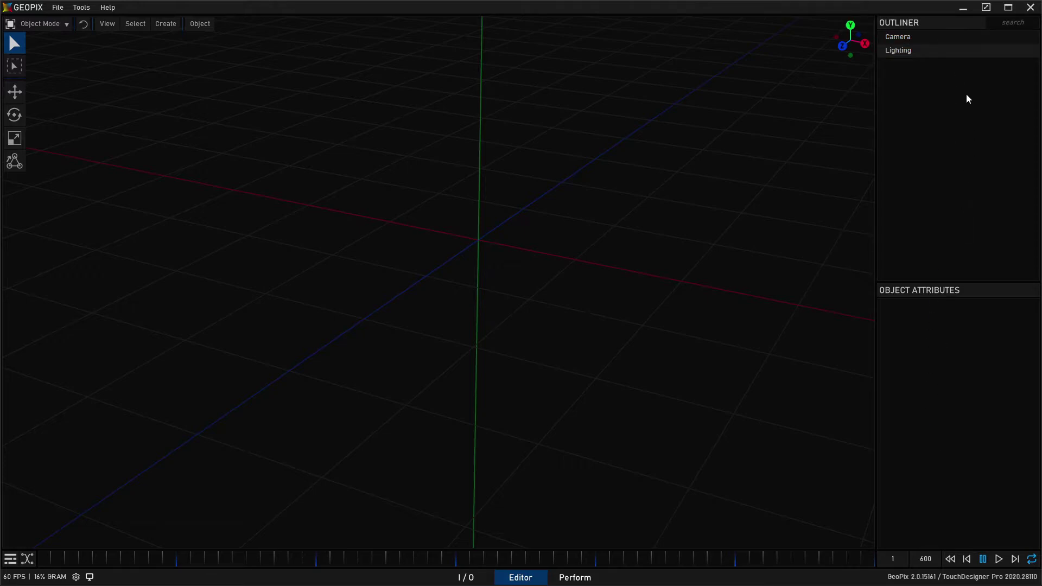
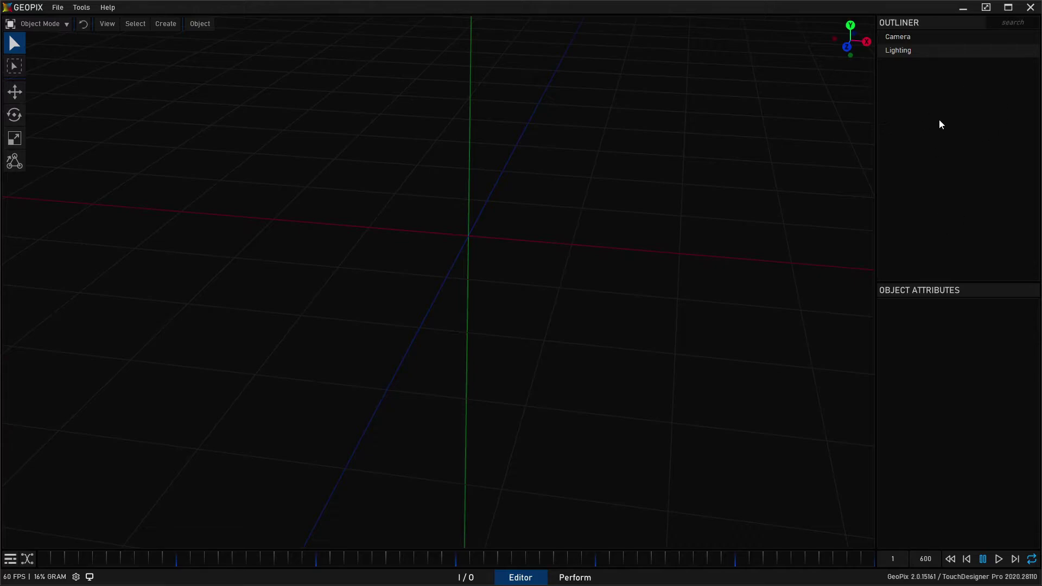
{"action": "left_click", "coordinate": [920, 51]}
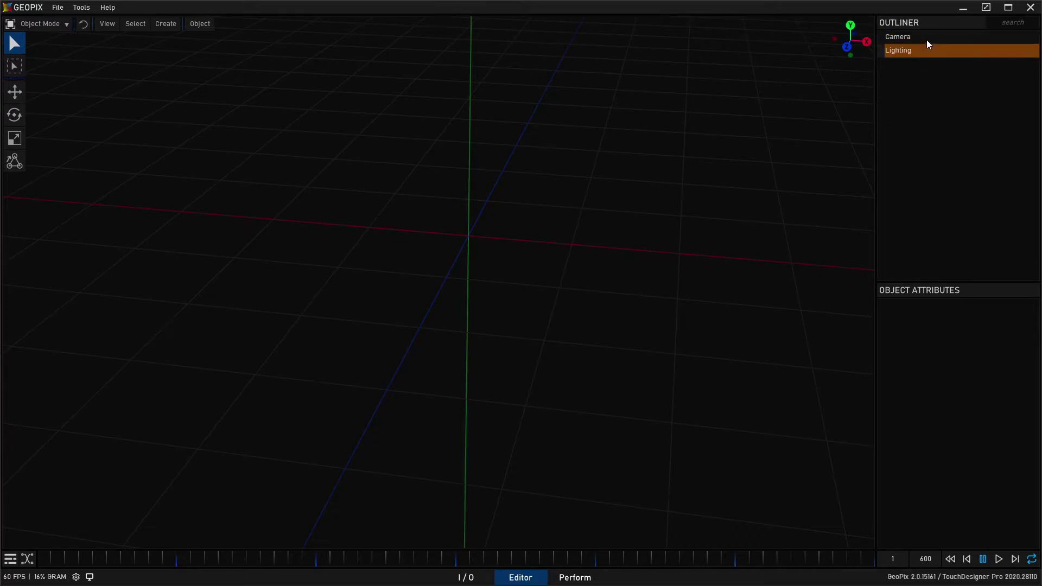
{"action": "left_click", "coordinate": [925, 50]}
{"action": "middle_click_drag", "start_coordinate": [489, 307], "coordinate": [596, 198]}
{"action": "left_click", "coordinate": [920, 40]}
{"action": "left_click", "coordinate": [920, 51]}
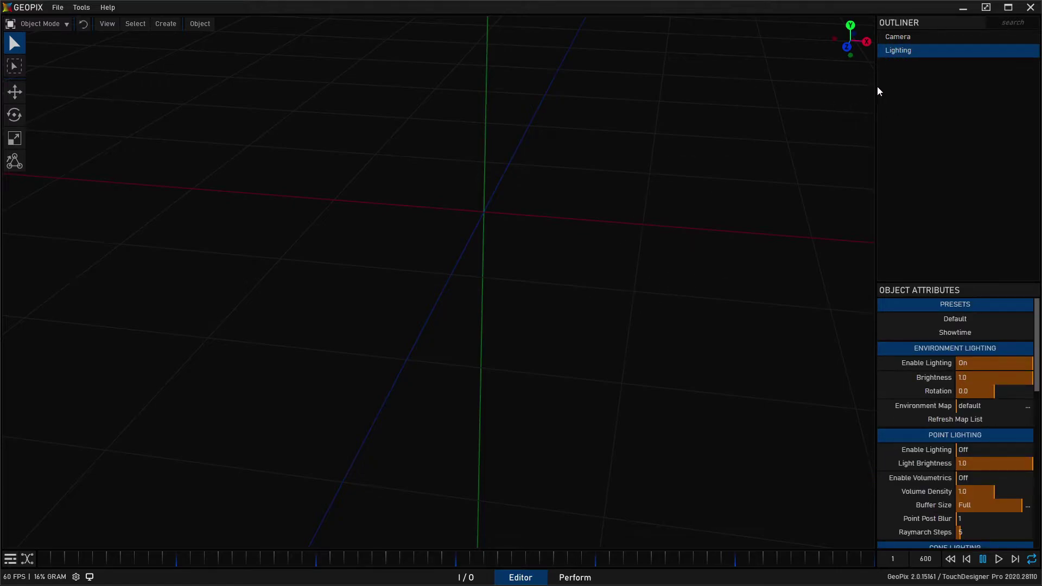
- Examine the Lighting object's environment, point and cone lighting attributes
{"action": "left_click", "coordinate": [922, 33]}
{"action": "left_click", "coordinate": [925, 49]}
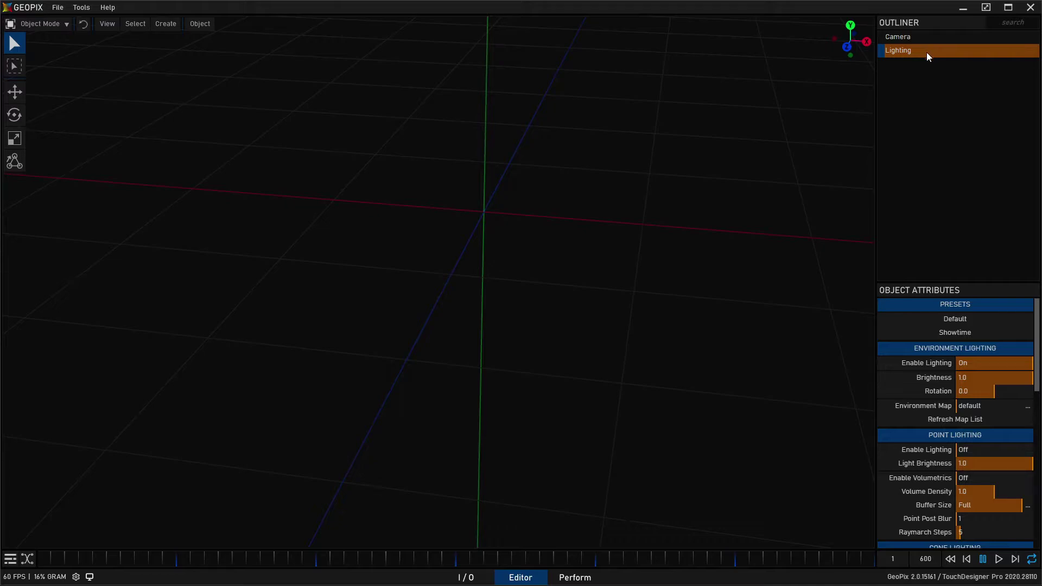
{"action": "scroll", "coordinate": [920, 470], "scroll_direction": "down", "scroll_amount": 5}
{"action": "scroll", "coordinate": [906, 353], "scroll_direction": "up", "scroll_amount": 5}
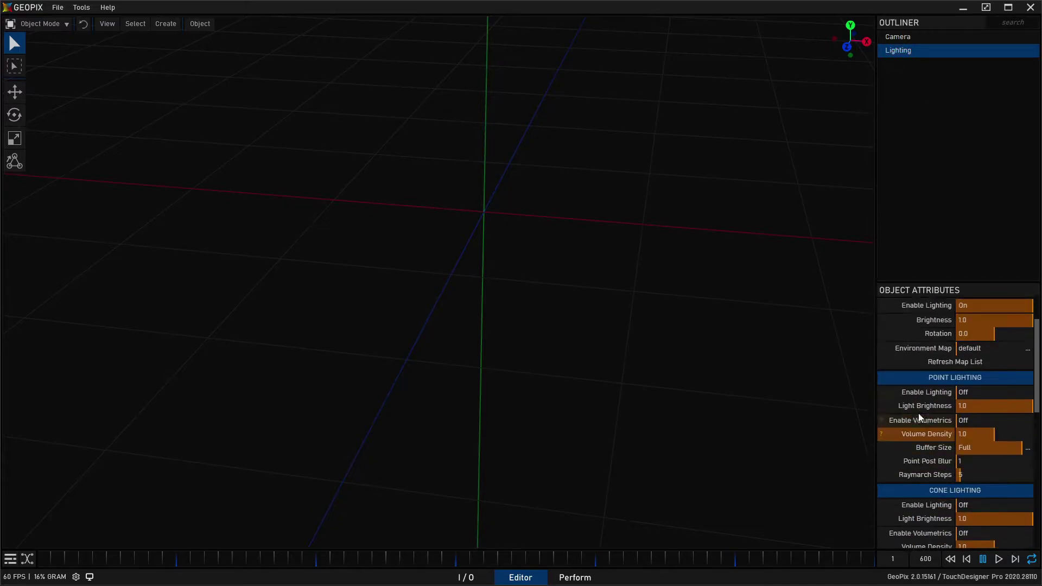
- View the Camera object's attributes, clear the selection, and display the Lighting object's attributes again
{"action": "left_click", "coordinate": [908, 40]}
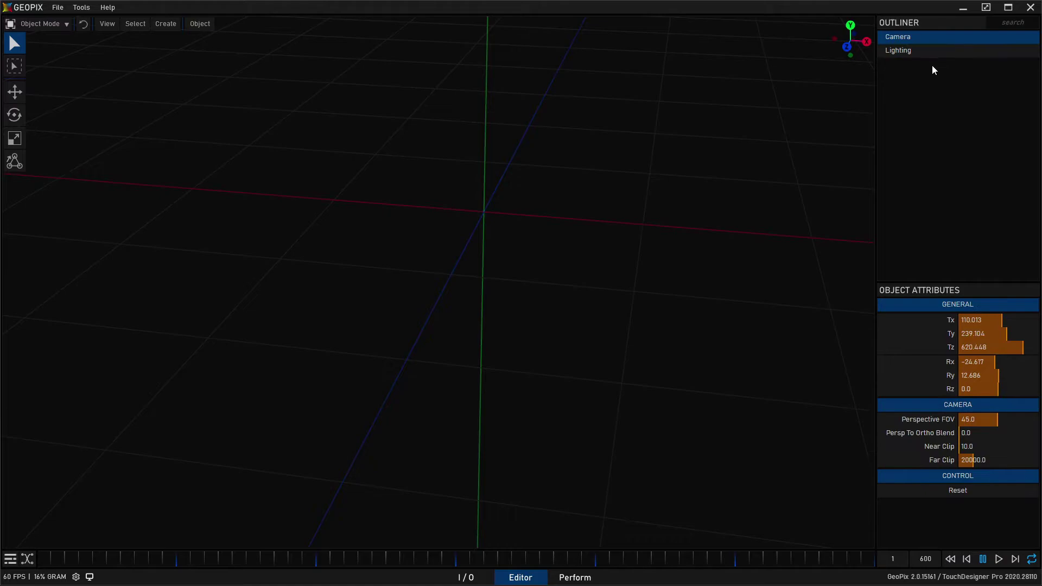
{"action": "left_click", "coordinate": [714, 266]}
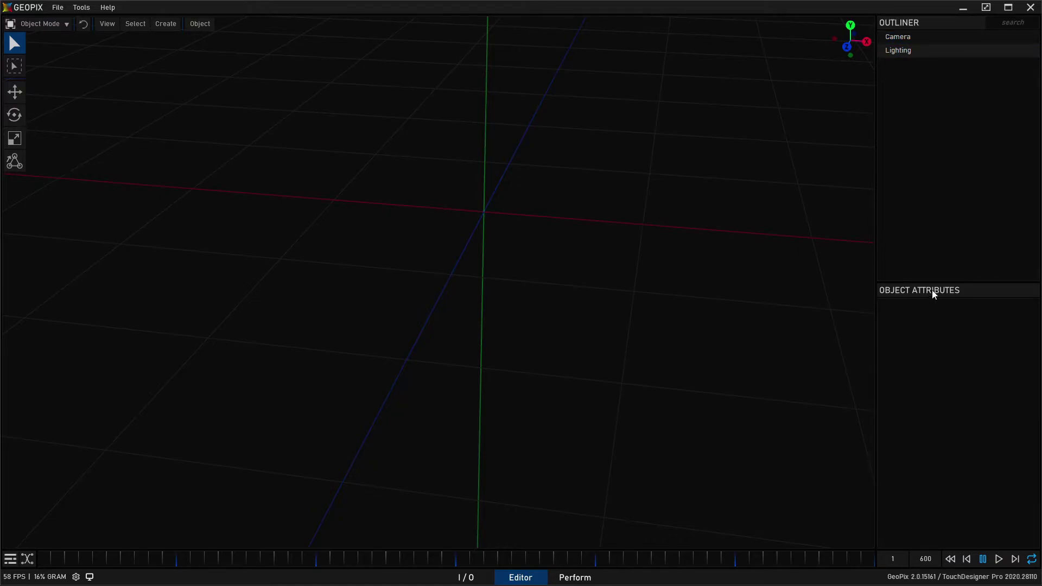
{"action": "left_click", "coordinate": [922, 51]}
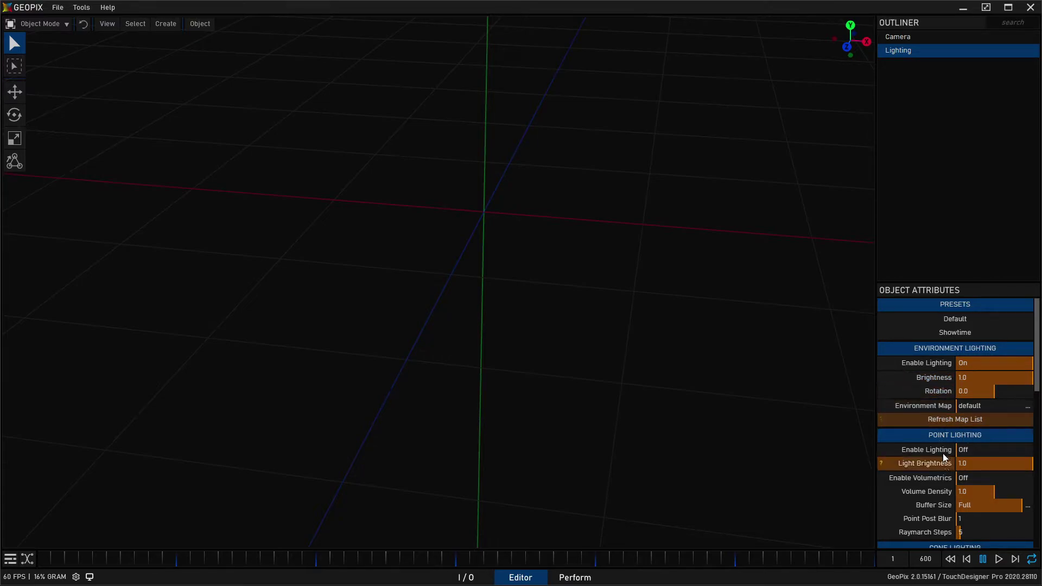
- View the Lighting object's clustering and image effects attributes and enlarge the object attributes area upward into the outliner
{"action": "scroll", "coordinate": [936, 442], "scroll_direction": "down", "scroll_amount": 5}
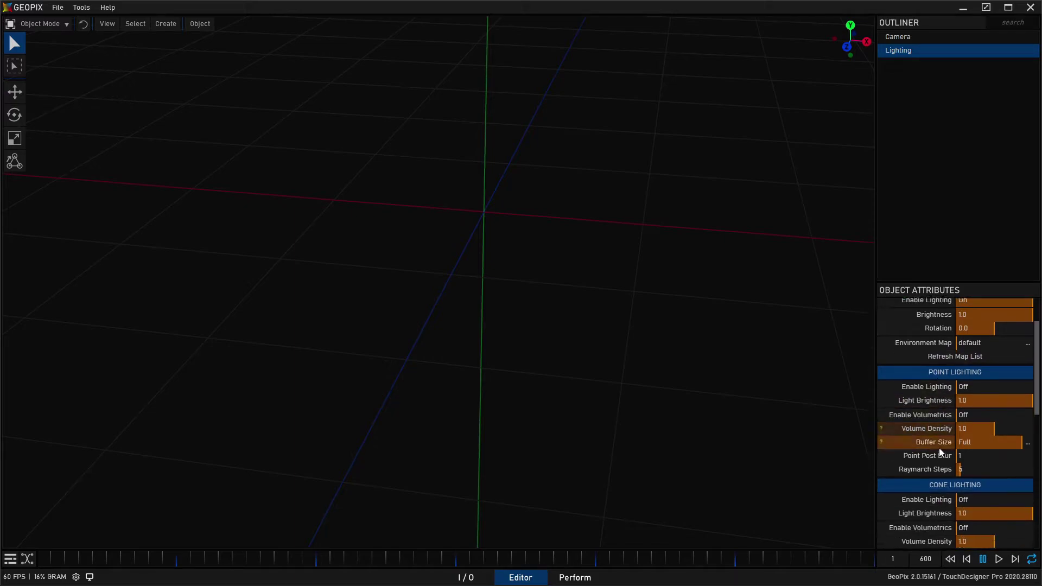
{"action": "scroll", "coordinate": [938, 452], "scroll_direction": "down", "scroll_amount": 2}
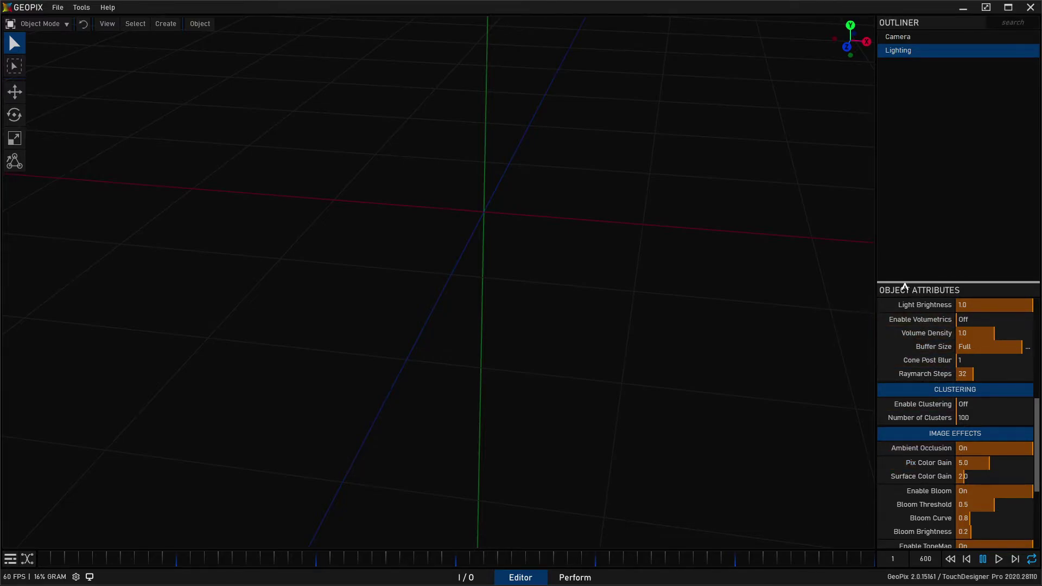
{"action": "left_click_drag", "start_coordinate": [652, 156], "coordinate": [535, 219], "text": "alt"}
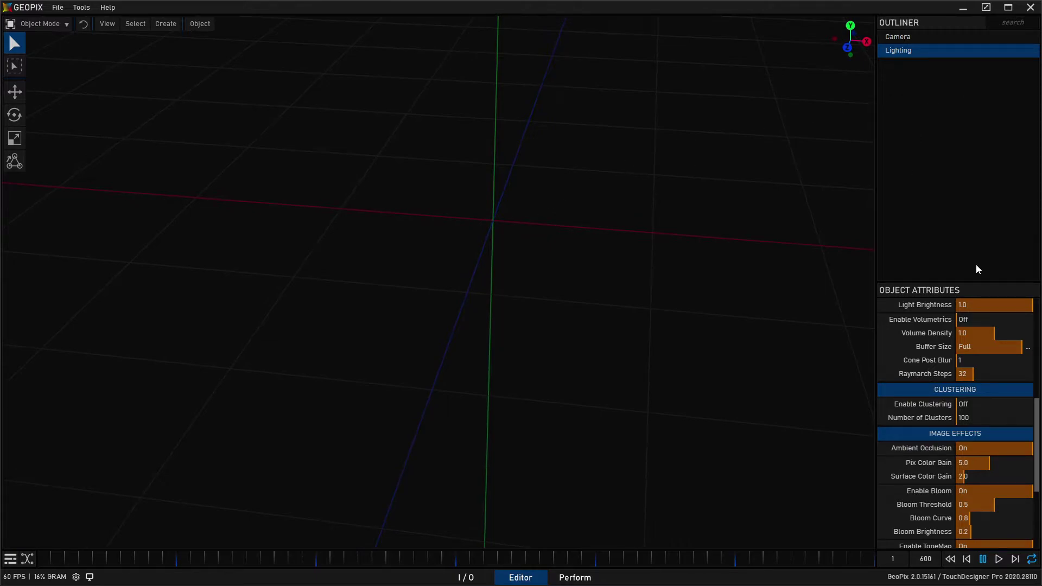
{"action": "left_click_drag", "start_coordinate": [898, 284], "coordinate": [989, 246]}
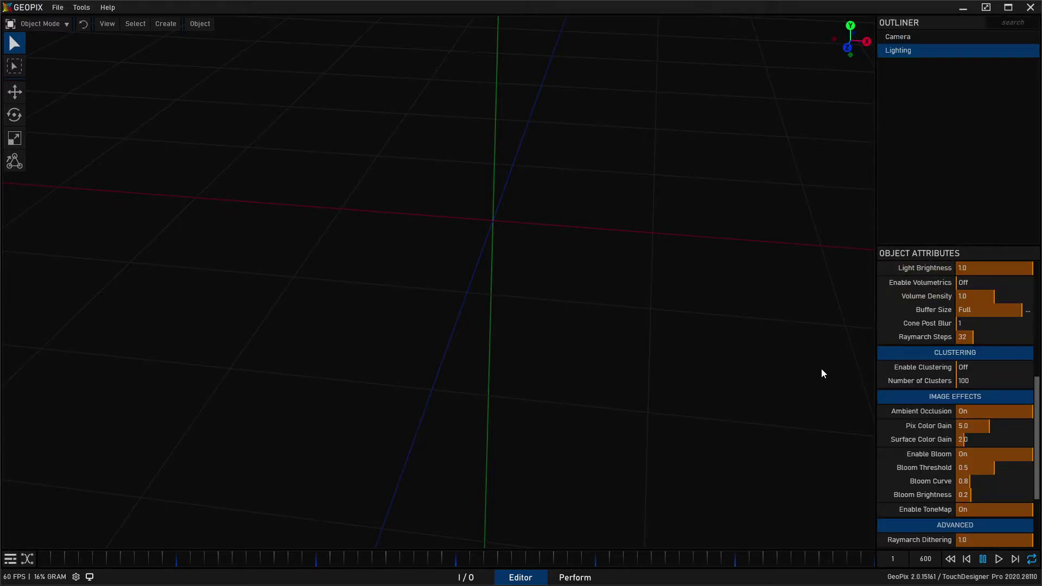
{"action": "left_click_drag", "start_coordinate": [491, 277], "coordinate": [469, 323], "text": "alt"}
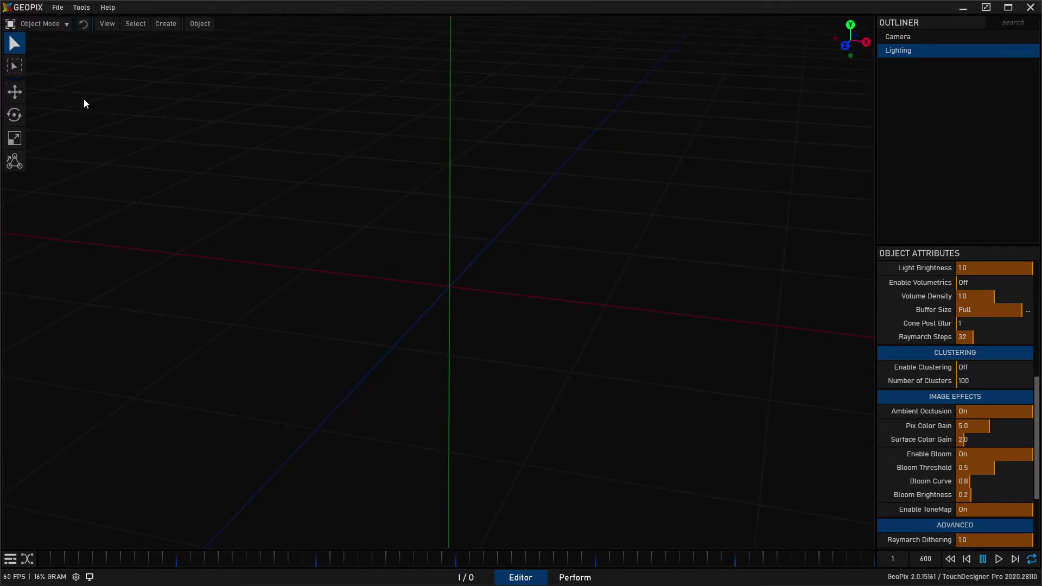
- View the application's File and Help commands and try spanning the window across the configured displays
{"action": "left_click", "coordinate": [58, 6]}
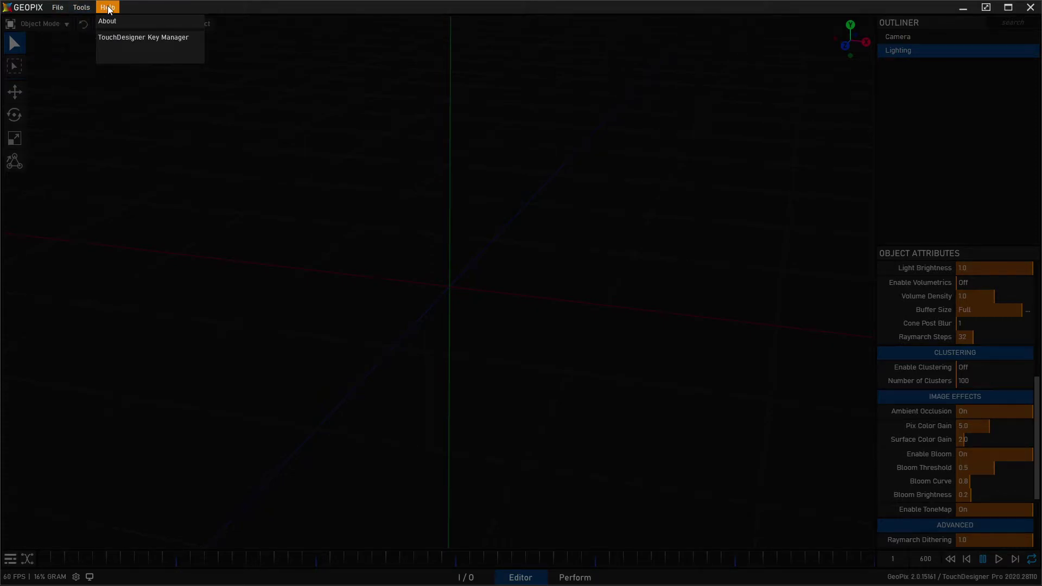
{"action": "left_click", "coordinate": [108, 8]}
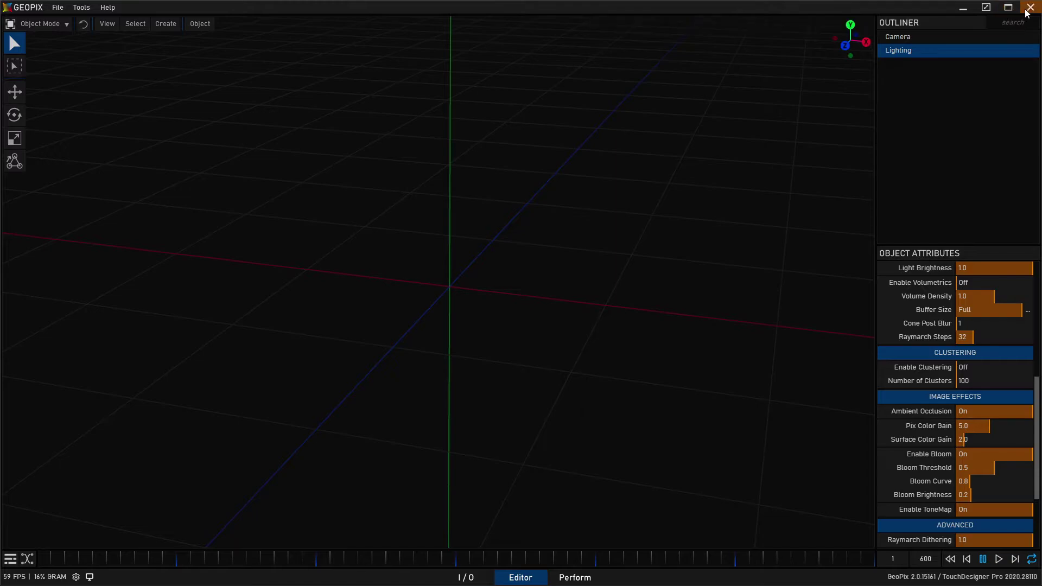
{"action": "left_click", "coordinate": [987, 8]}
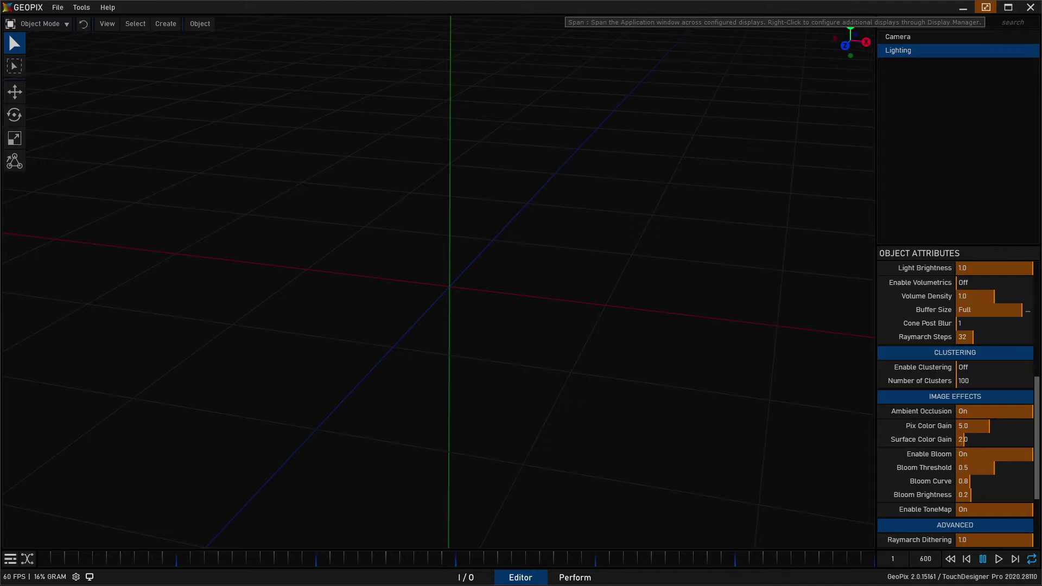
{"action": "left_click", "coordinate": [986, 7]}
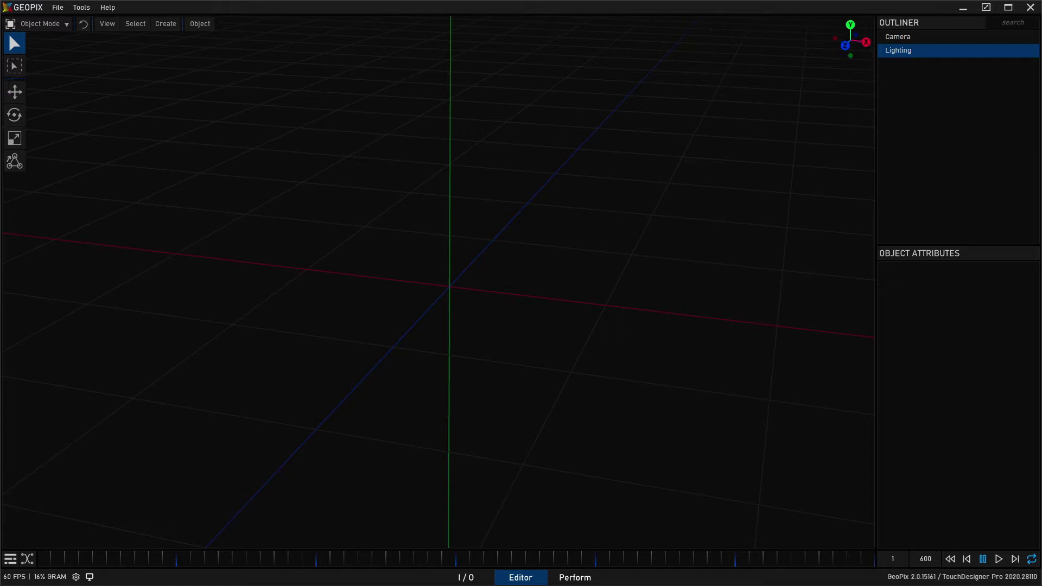
- Switch to File Explorer, select START_GEOPIX.bat in the GeoPix folder, move the folder window aside, and return to GeoPix
{"action": "key", "text": "alt+Tab"}
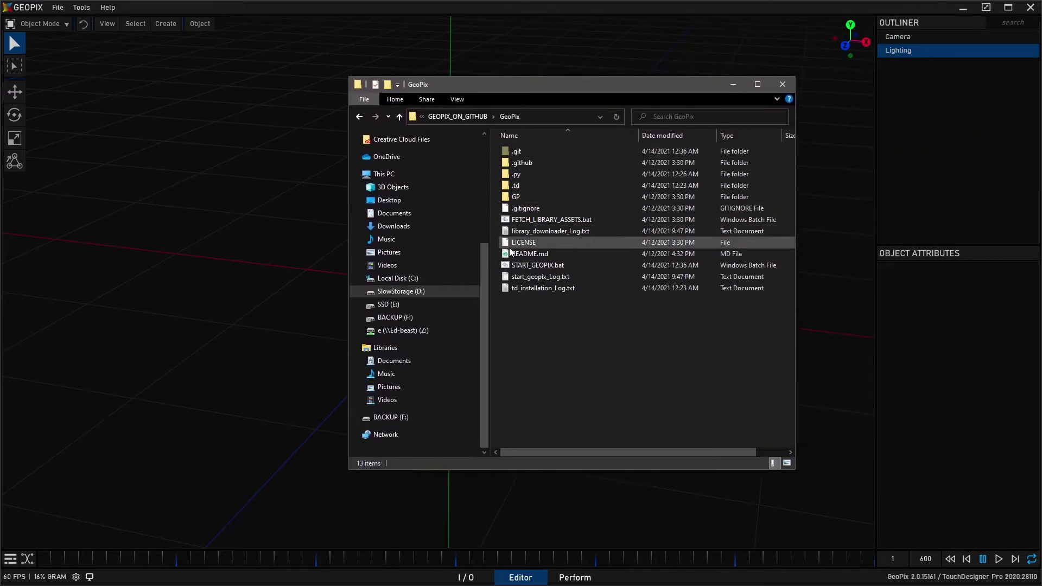
{"action": "left_click", "coordinate": [525, 267]}
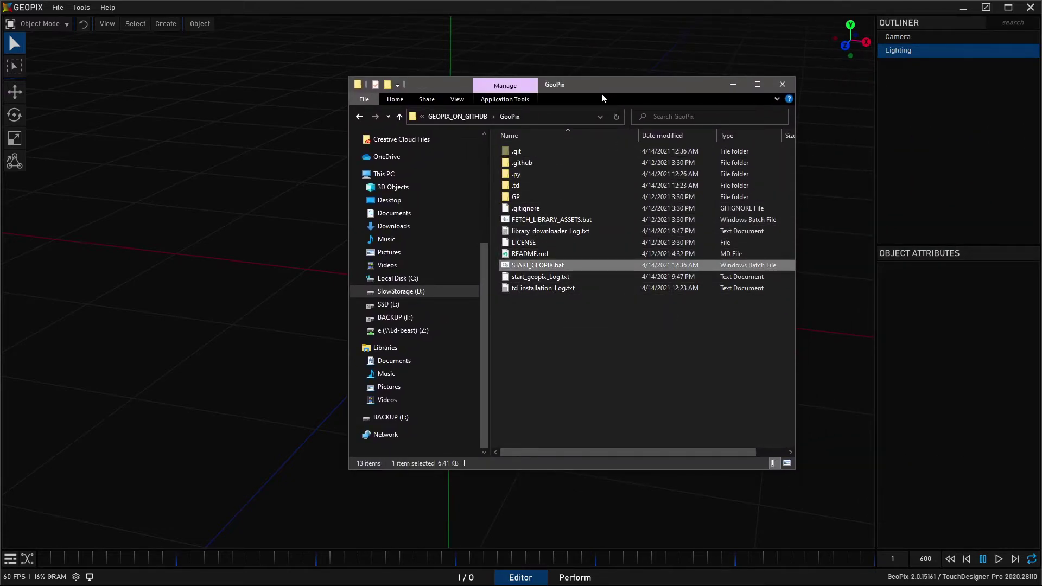
{"action": "left_click_drag", "start_coordinate": [591, 87], "coordinate": [1041, 75]}
{"action": "key", "text": "alt+Tab"}
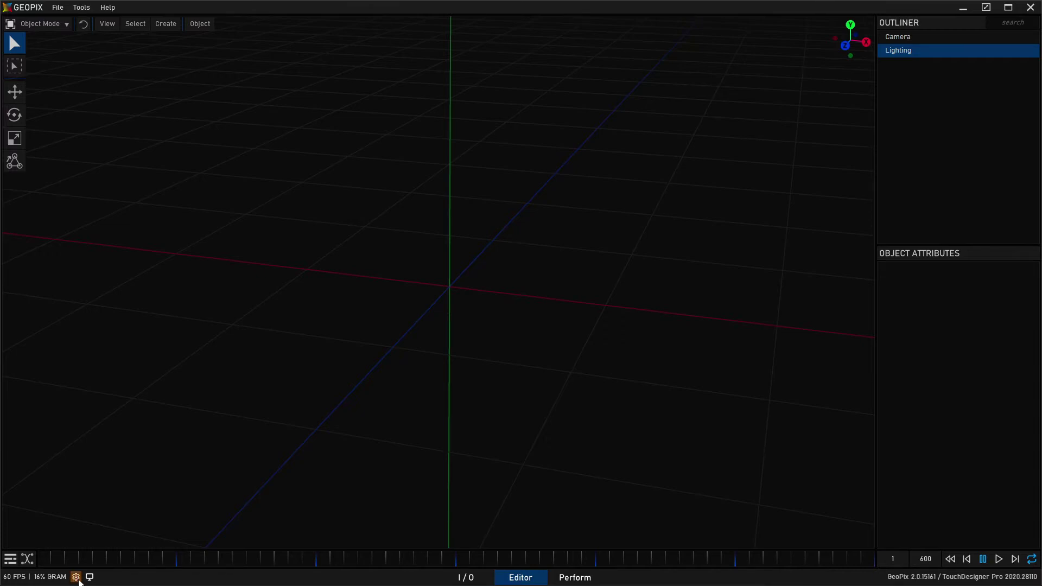
- Open the Preferences and view the Timeline Settings, Audio In, Video In and DMX In pages in turn
{"action": "left_click", "coordinate": [76, 577]}
{"action": "left_click_drag", "start_coordinate": [160, 446], "coordinate": [427, 103]}
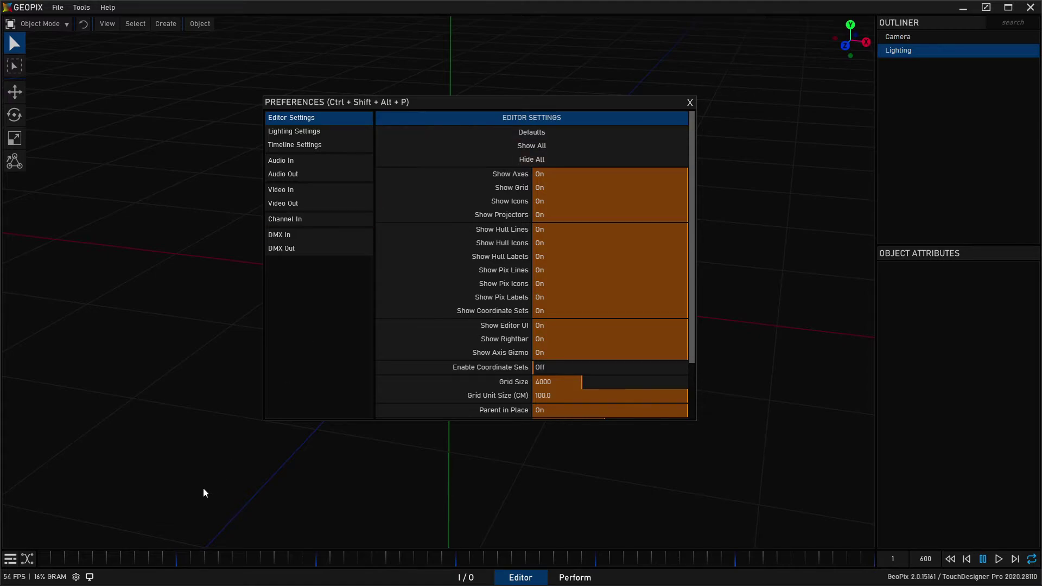
{"action": "left_click", "coordinate": [328, 145]}
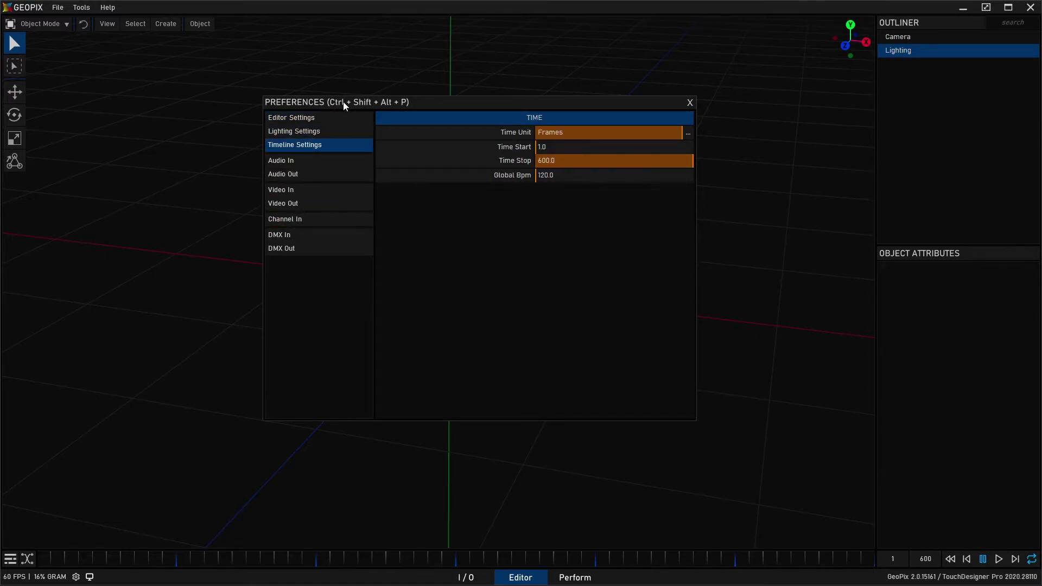
{"action": "left_click", "coordinate": [337, 161]}
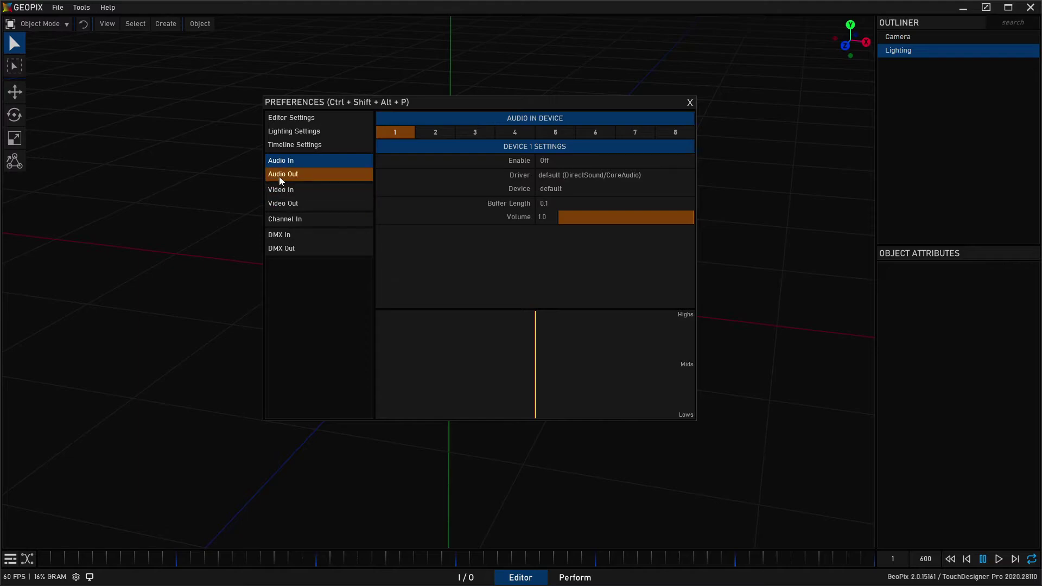
{"action": "left_click", "coordinate": [320, 187]}
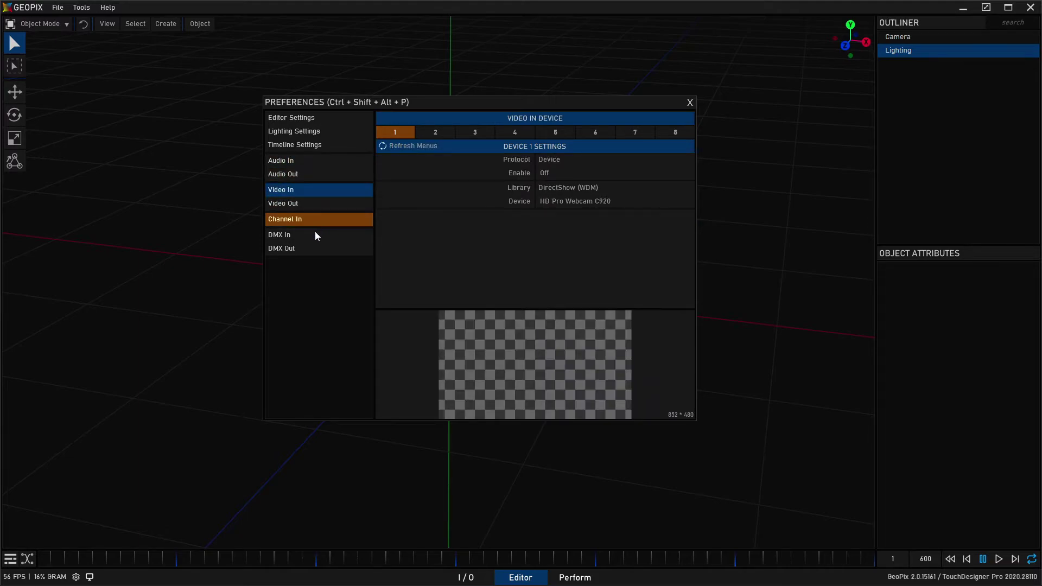
{"action": "left_click", "coordinate": [313, 235]}
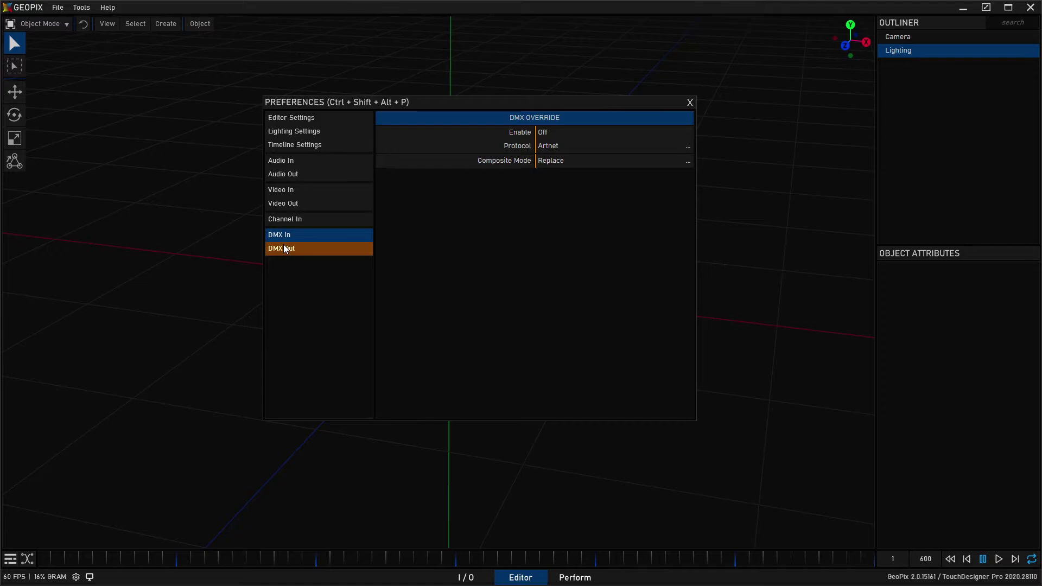
- View the Audio Out and Video Out preferences and close the Preferences window
{"action": "left_click", "coordinate": [336, 174]}
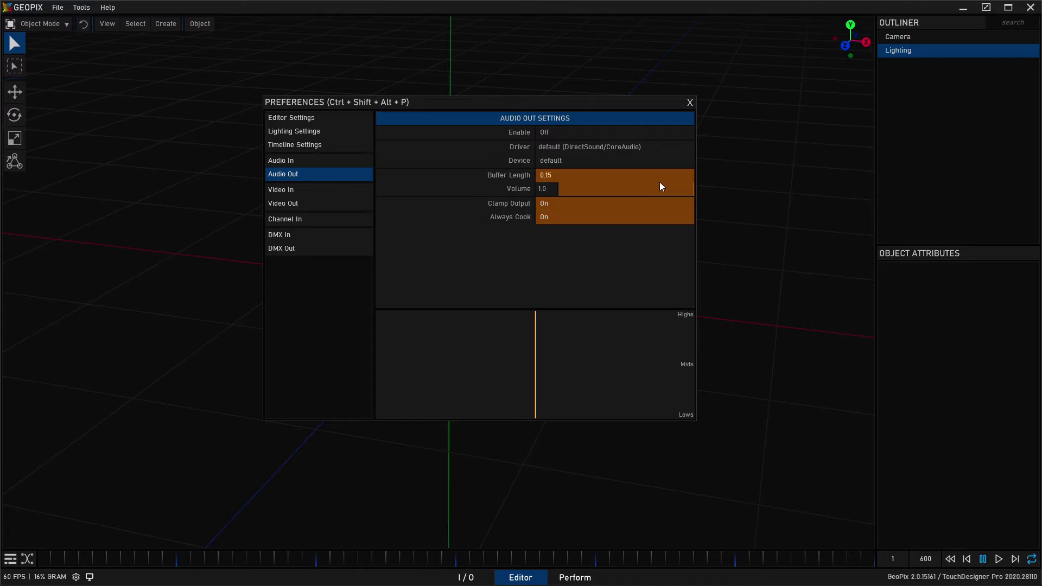
{"action": "left_click", "coordinate": [372, 203]}
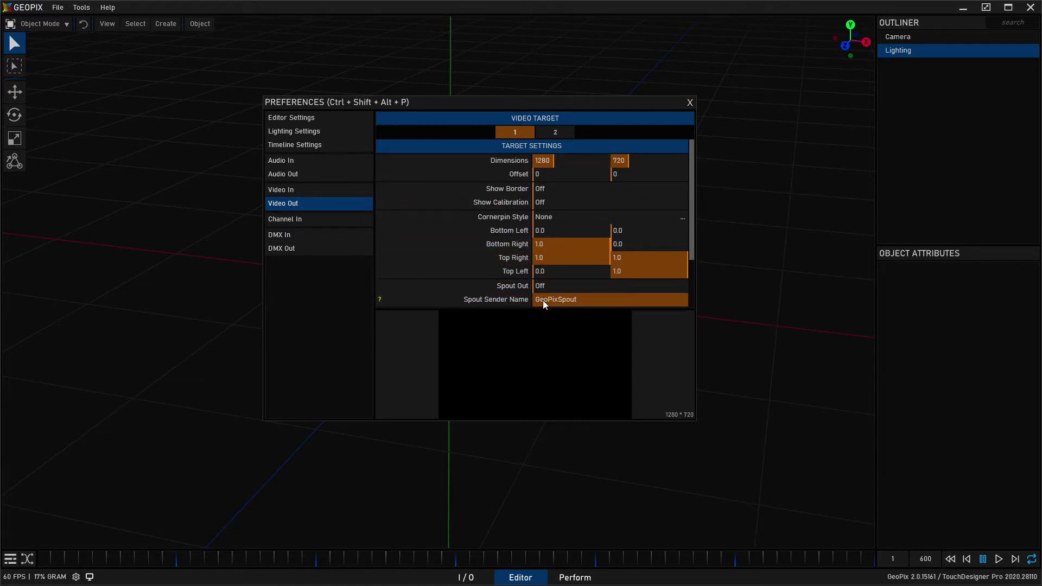
{"action": "mouse_move", "coordinate": [596, 102]}
{"action": "left_mouse_down"}
{"action": "mouse_move", "coordinate": [616, 113]}
{"action": "mouse_move", "coordinate": [586, 110]}
{"action": "left_mouse_up"}
{"action": "left_click", "coordinate": [733, 117]}
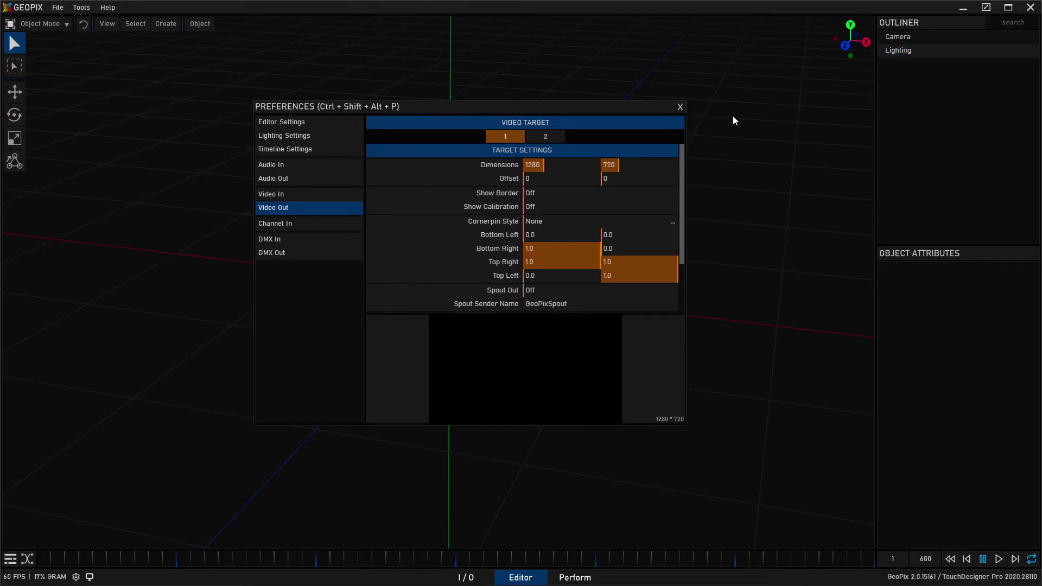
{"action": "left_click", "coordinate": [679, 107]}
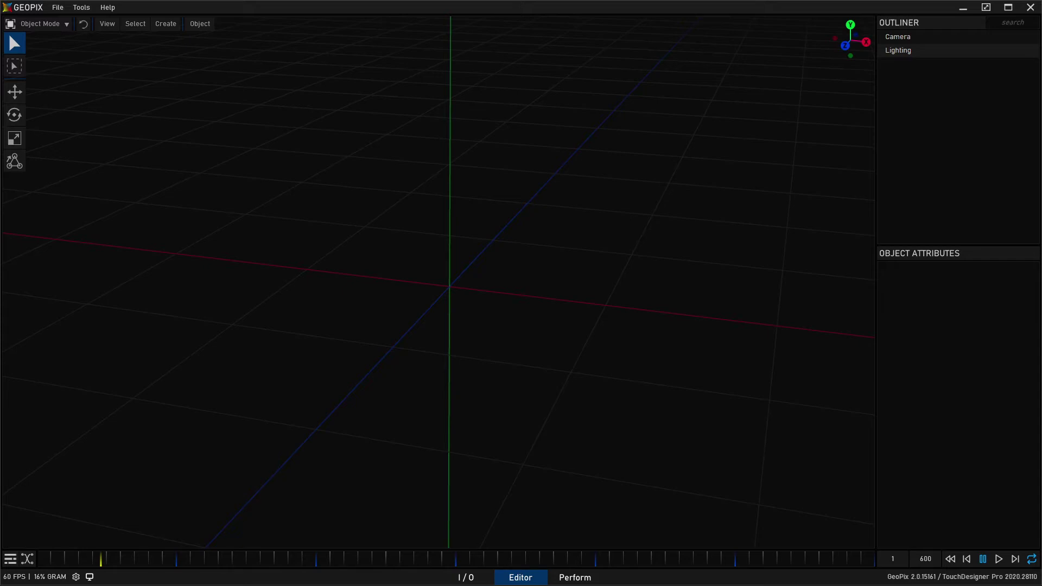
- Rewind the timeline, reopen the Preferences to view the Lighting Settings and Timeline Settings pages, and close the window
{"action": "left_click", "coordinate": [950, 559]}
{"action": "left_click", "coordinate": [62, 8]}
{"action": "left_click", "coordinate": [70, 78]}
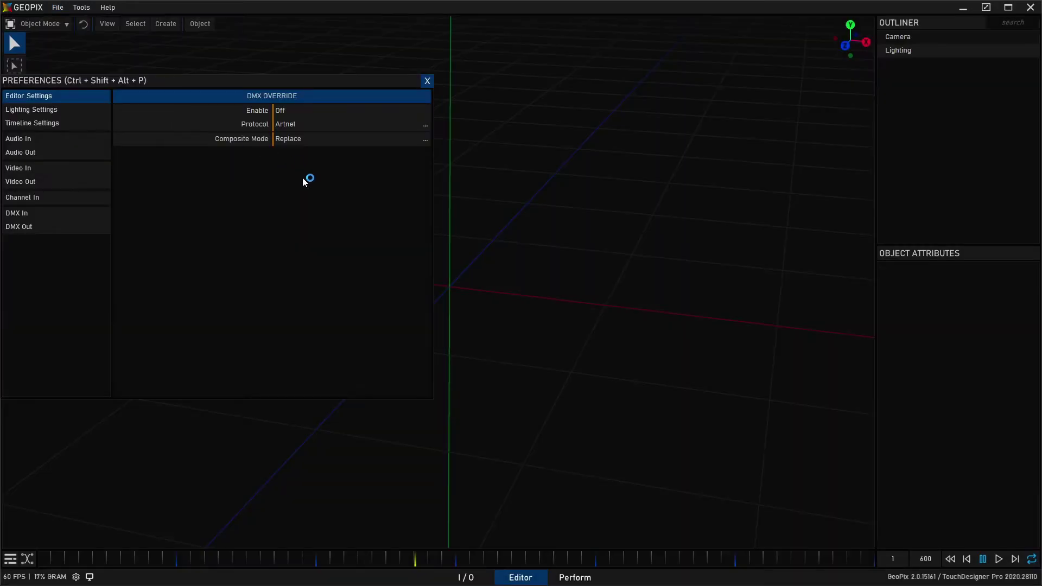
{"action": "left_click_drag", "start_coordinate": [142, 81], "coordinate": [333, 95]}
{"action": "left_click", "coordinate": [237, 123]}
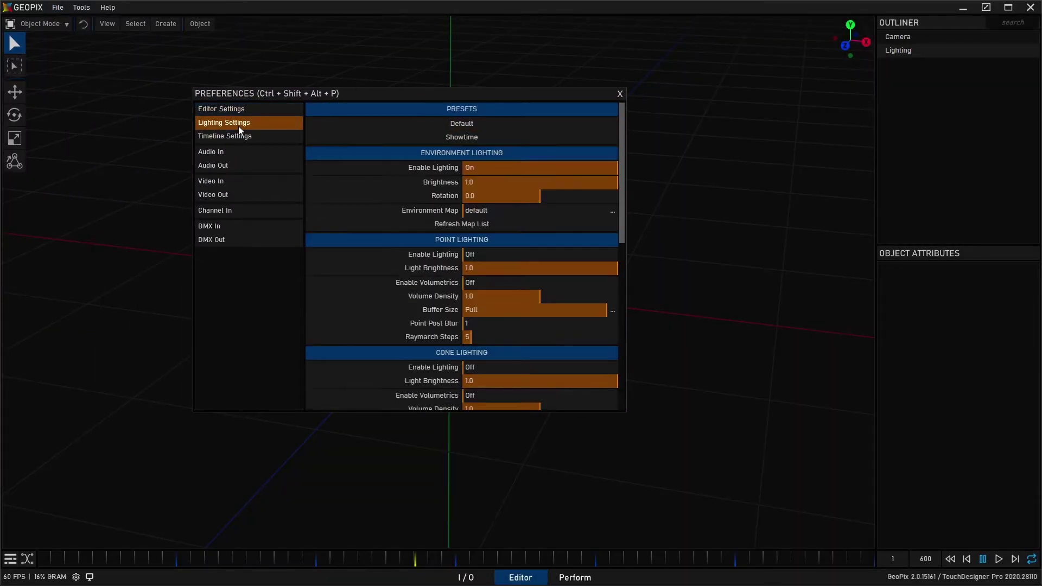
{"action": "left_click", "coordinate": [243, 134]}
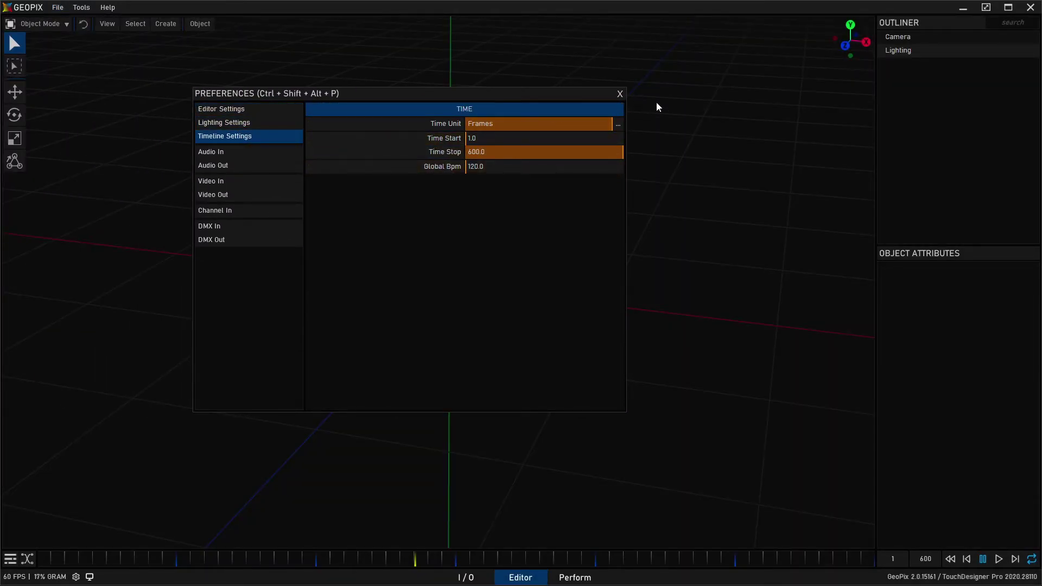
{"action": "left_click", "coordinate": [619, 95]}
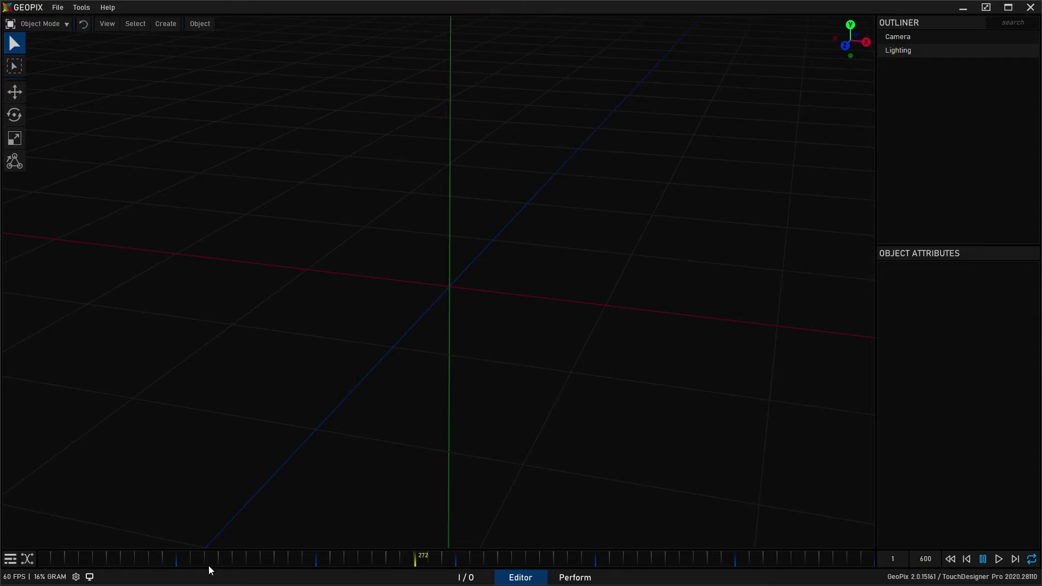
- Open and close the two windows belonging to the timeline in turn, viewing the Animation Editor's graph and key attributes
{"action": "left_click", "coordinate": [10, 560]}
{"action": "left_click_drag", "start_coordinate": [93, 488], "coordinate": [298, 156]}
{"action": "left_click", "coordinate": [738, 154]}
{"action": "left_click", "coordinate": [28, 558]}
{"action": "left_click_drag", "start_coordinate": [243, 494], "coordinate": [465, 335]}
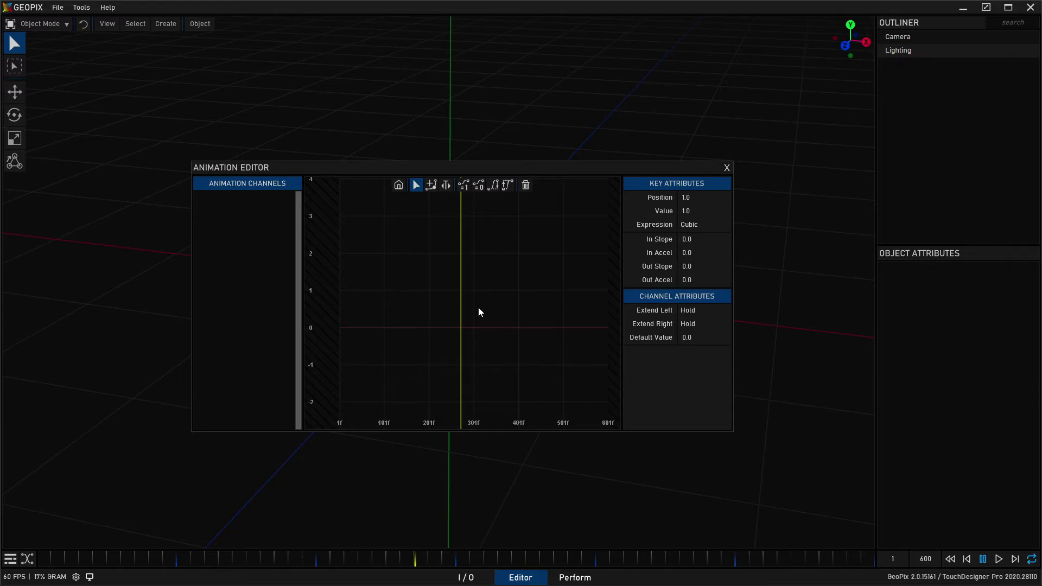
{"action": "left_click", "coordinate": [726, 168]}
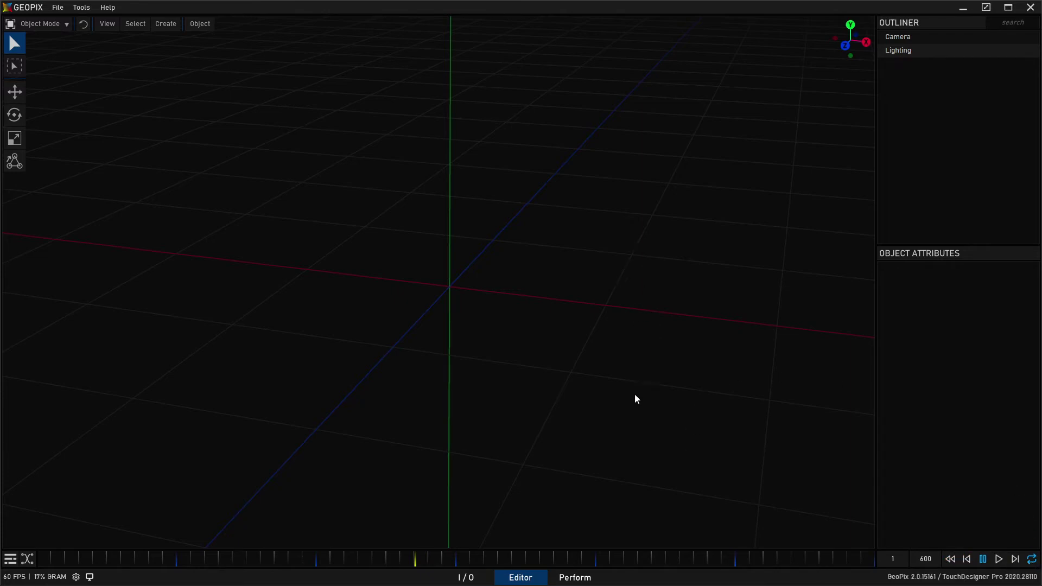
- Switch to the I/O node graph and view the texture node categories and Utilities nodes available for creation without adding any
{"action": "left_click", "coordinate": [465, 576]}
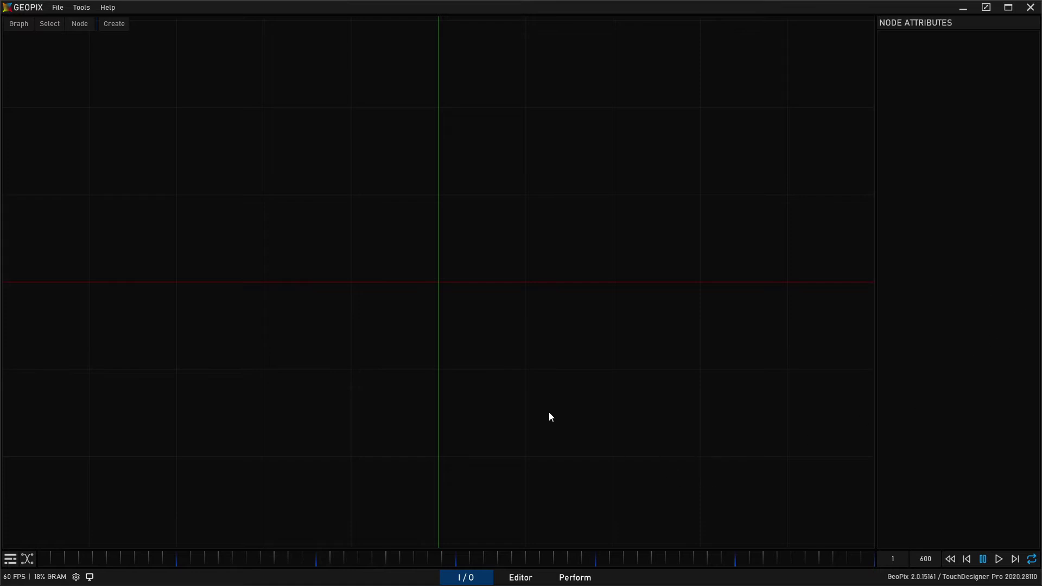
{"action": "mouse_move", "coordinate": [416, 302]}
{"action": "middle_mouse_down"}
{"action": "mouse_move", "coordinate": [588, 421]}
{"action": "mouse_move", "coordinate": [397, 182]}
{"action": "mouse_move", "coordinate": [467, 316]}
{"action": "mouse_move", "coordinate": [400, 317]}
{"action": "mouse_move", "coordinate": [429, 302]}
{"action": "middle_mouse_up"}
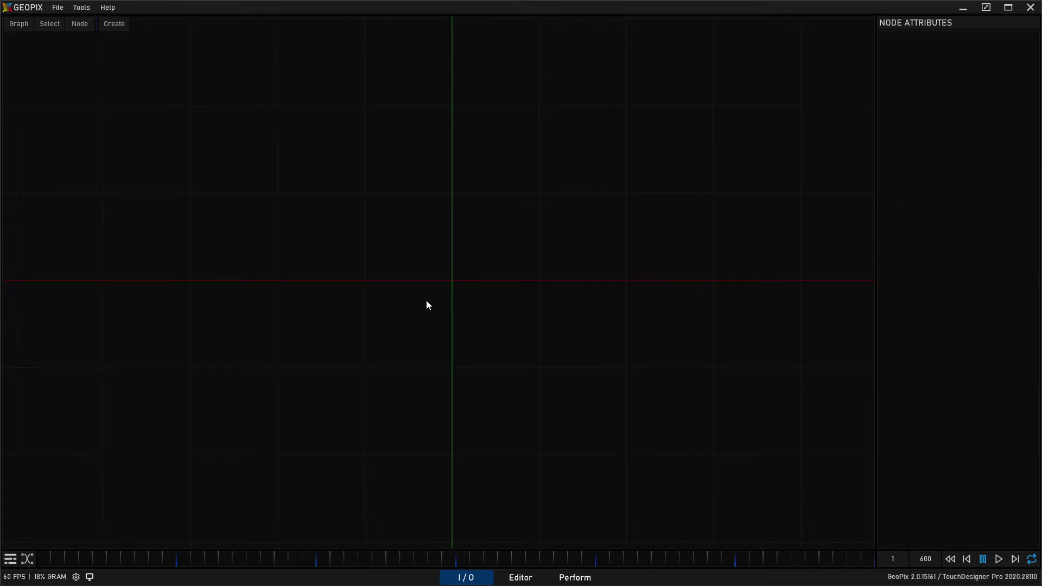
{"action": "left_click", "coordinate": [113, 24]}
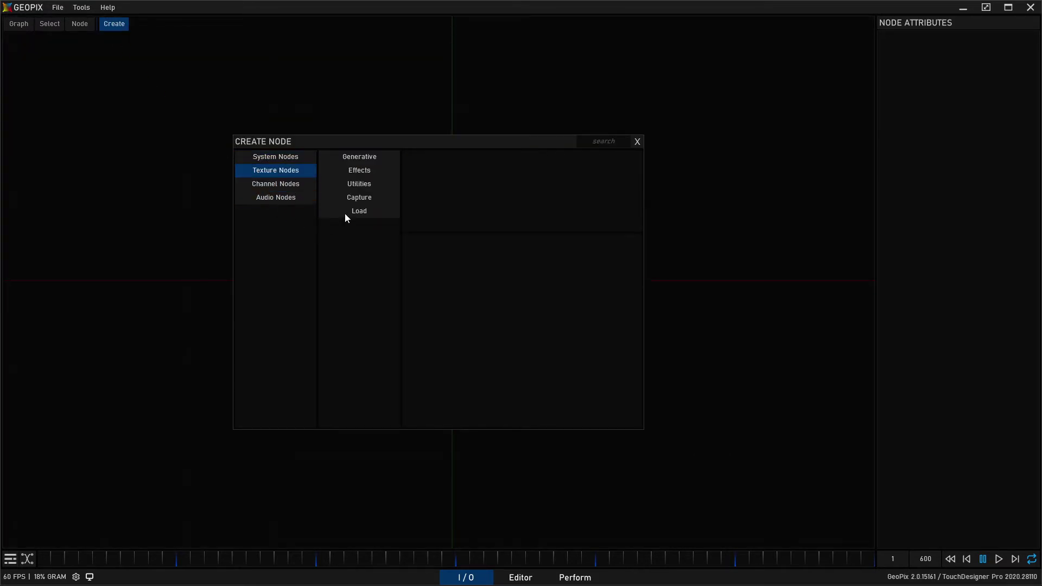
{"action": "left_click", "coordinate": [355, 183]}
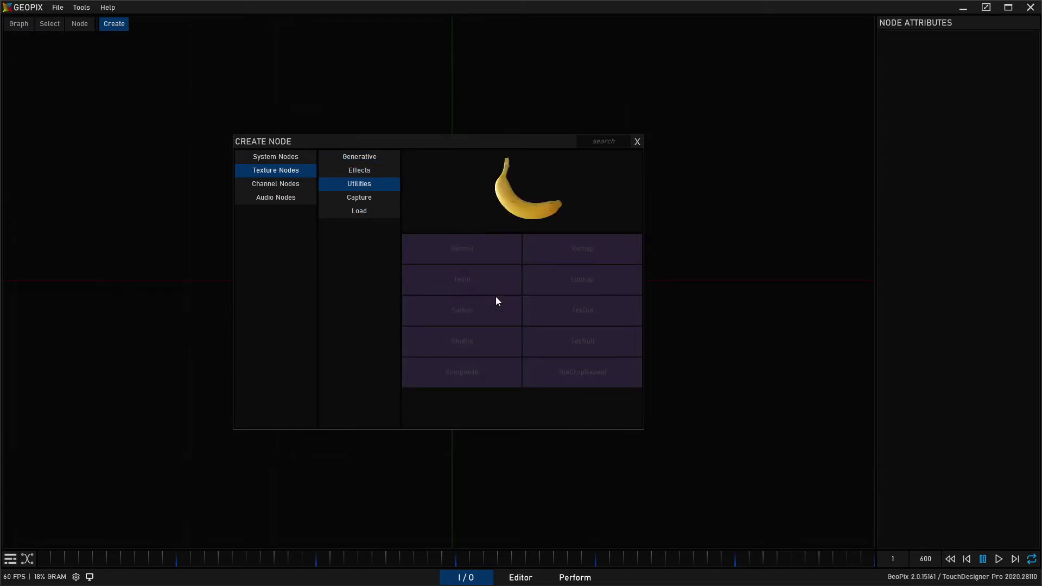
{"action": "left_click", "coordinate": [637, 142]}
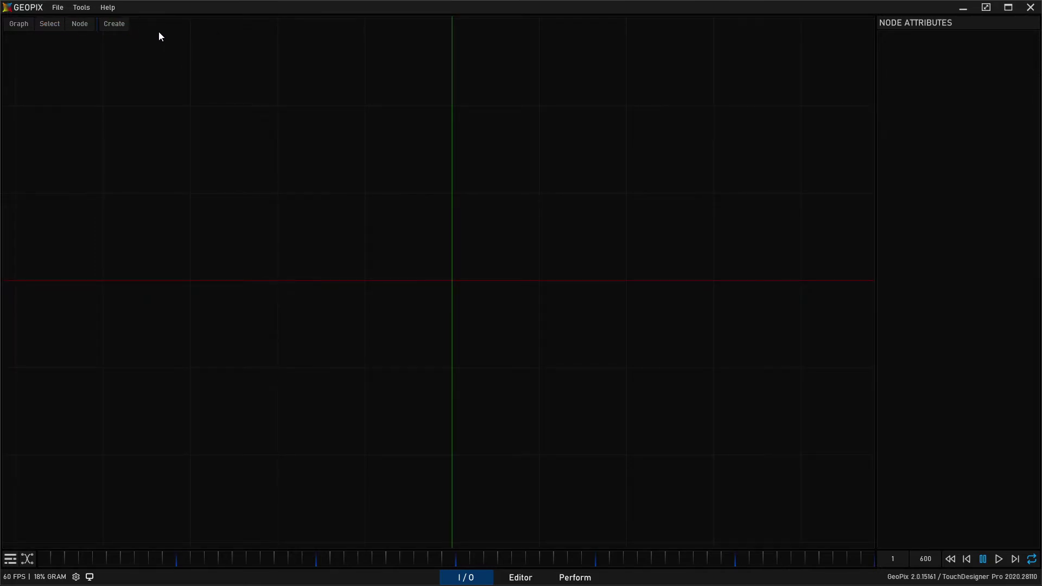
- View the node graph's Graph and Select commands, and briefly reopen the Create Node browser without adding a node
{"action": "mouse_move", "coordinate": [16, 22]}
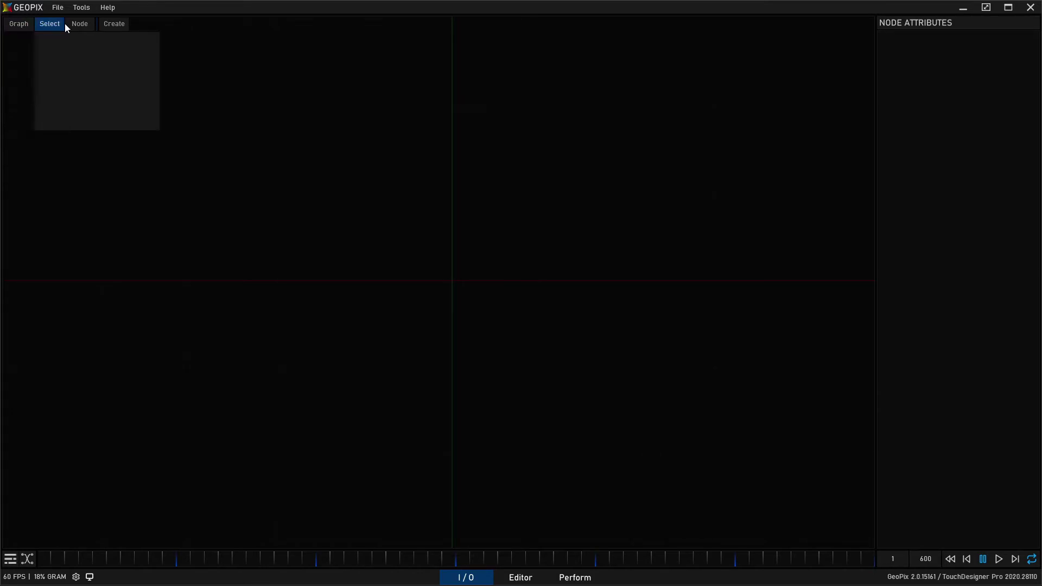
{"action": "left_click", "coordinate": [105, 23]}
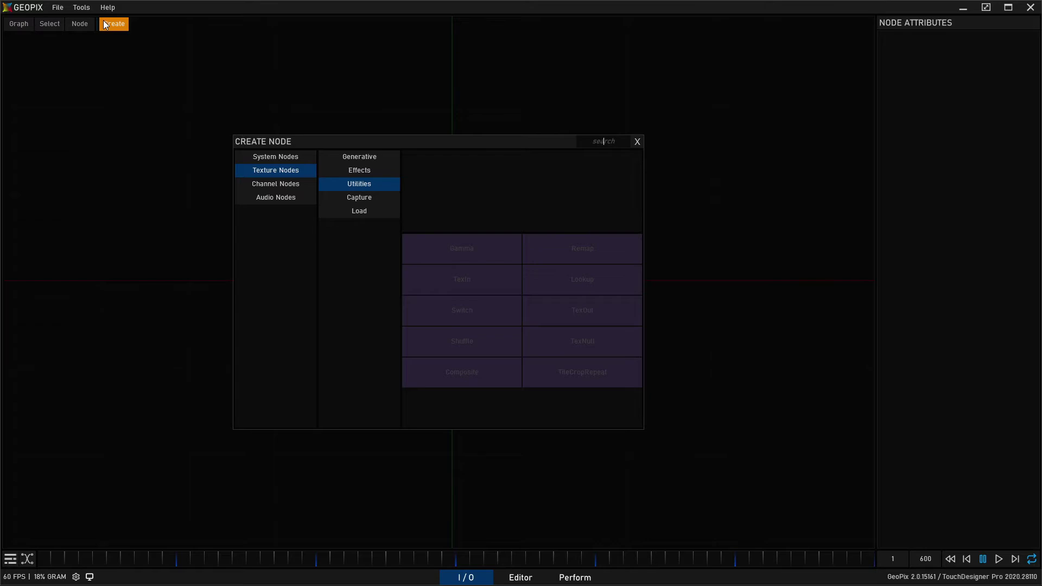
{"action": "left_click", "coordinate": [108, 18]}
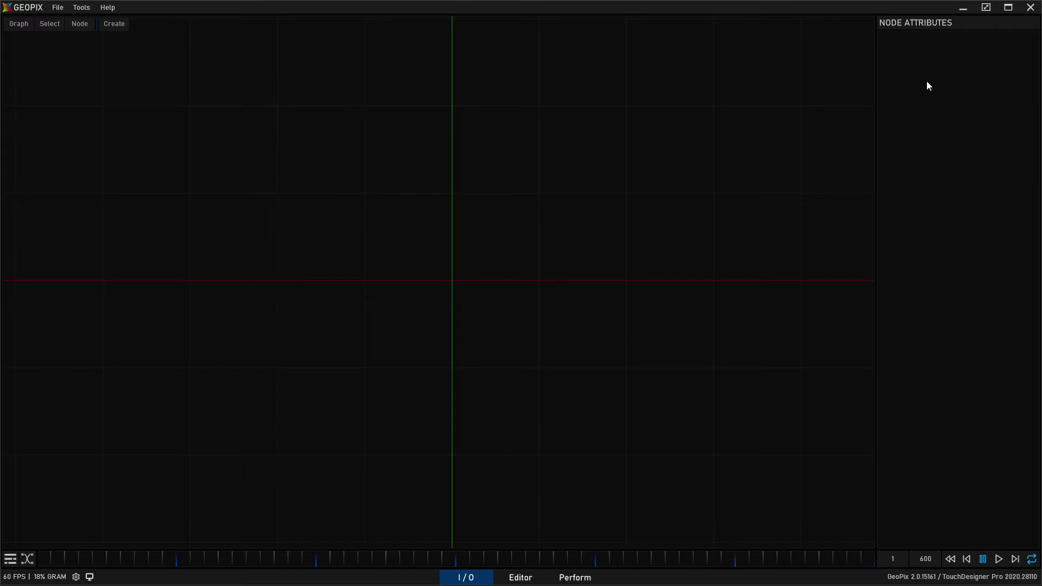
{"action": "middle_click_drag", "start_coordinate": [631, 266], "coordinate": [614, 264]}
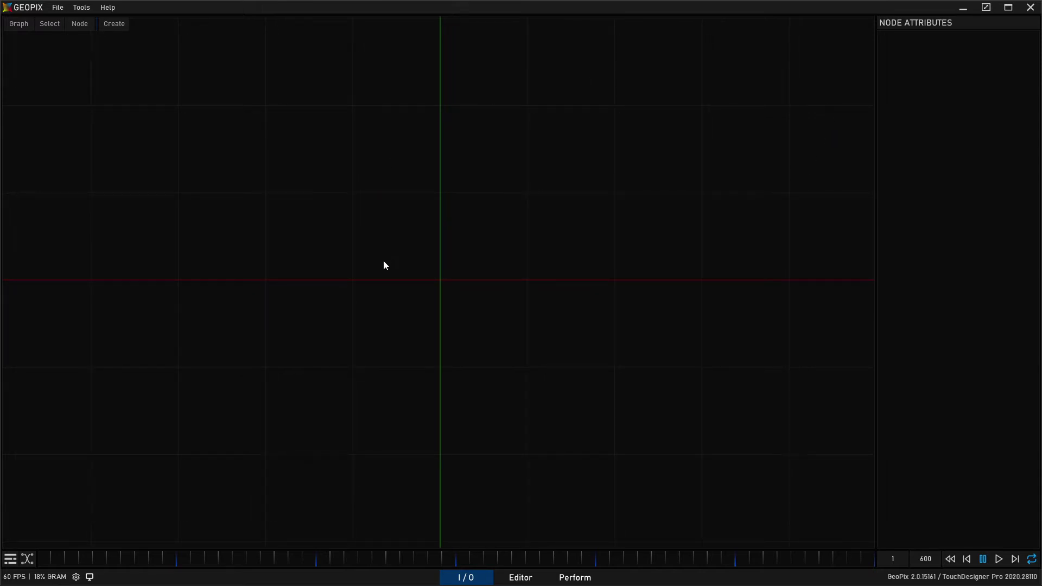
{"action": "middle_click_drag", "start_coordinate": [432, 246], "coordinate": [530, 256]}
{"action": "middle_click_drag", "start_coordinate": [470, 245], "coordinate": [407, 251]}
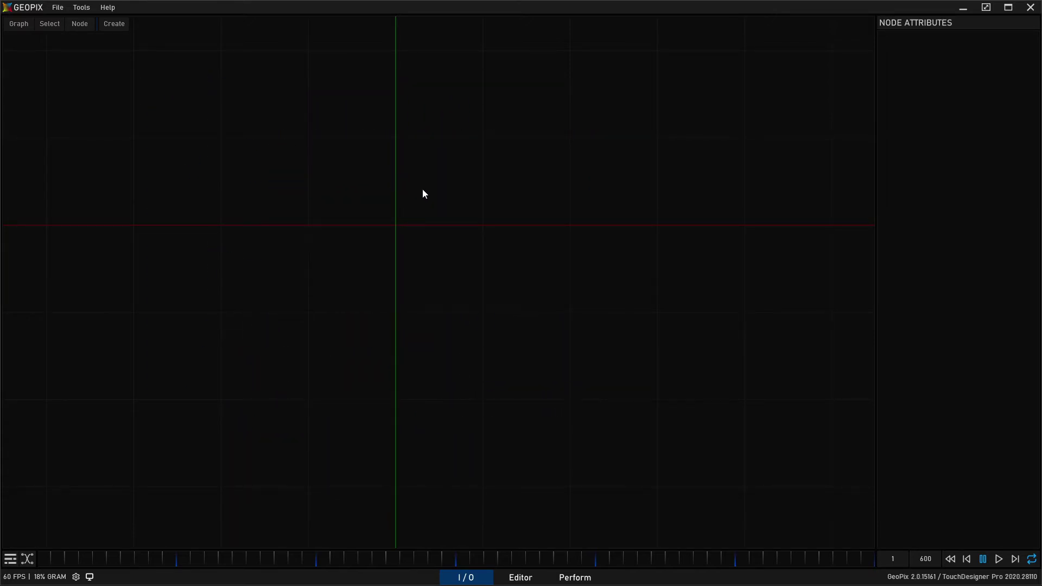
{"action": "middle_click_drag", "start_coordinate": [439, 282], "coordinate": [476, 271]}
{"action": "scroll", "coordinate": [464, 239], "scroll_direction": "down", "scroll_amount": 2, "text": "ctrl"}
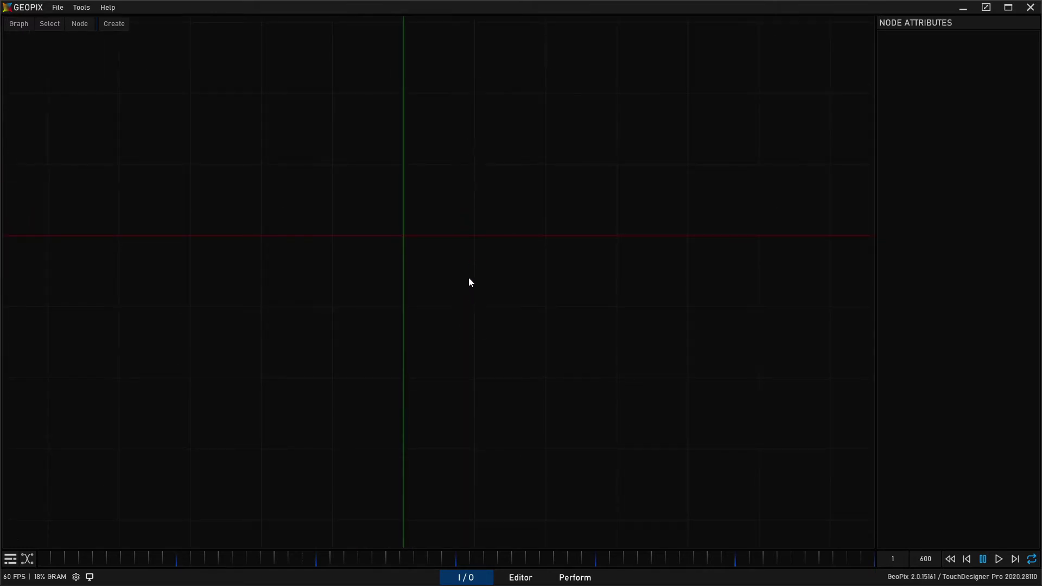
{"action": "middle_click_drag", "start_coordinate": [457, 204], "coordinate": [461, 274]}
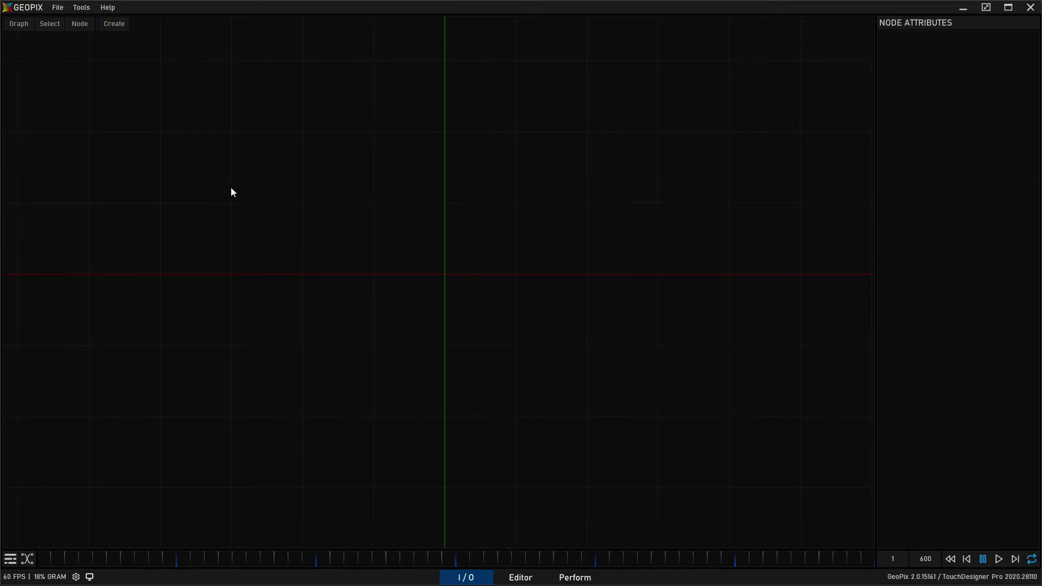
- Switch to the Perform page and add a HorizontalSlider widget and a Button widget, placing the Button at position 5, 5
{"action": "left_click", "coordinate": [578, 577]}
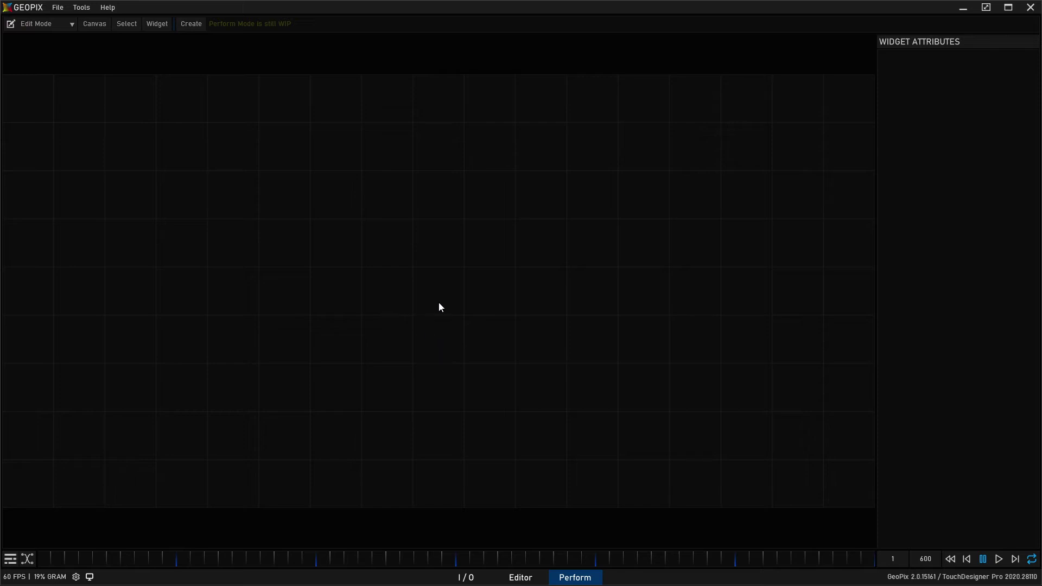
{"action": "left_click", "coordinate": [187, 30]}
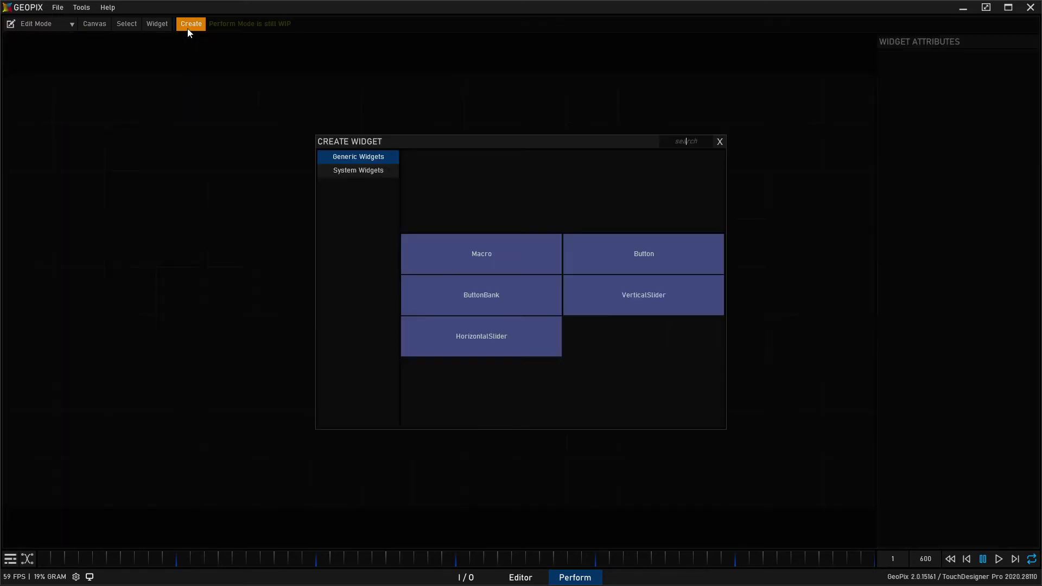
{"action": "left_click", "coordinate": [517, 318]}
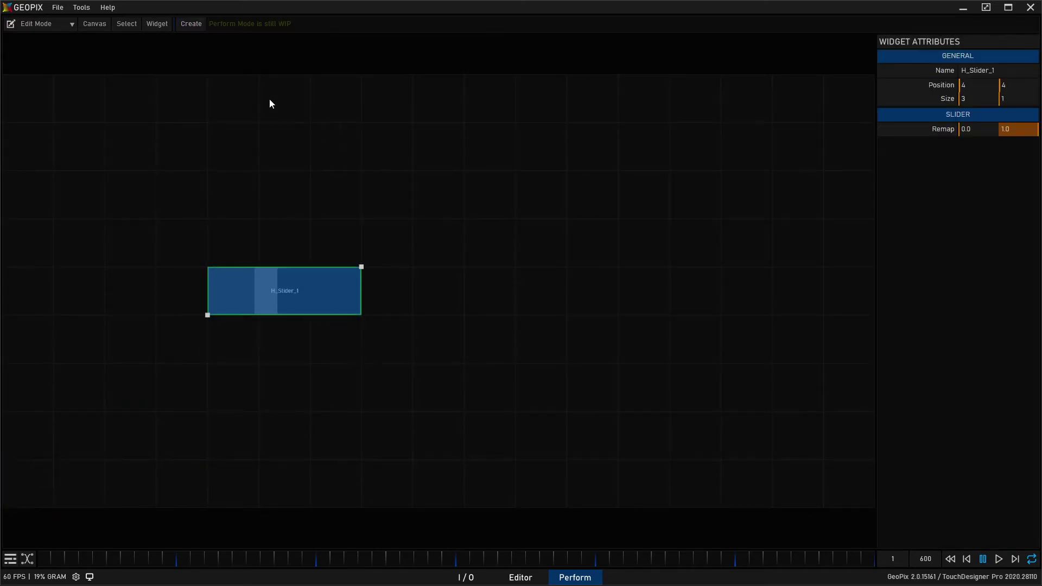
{"action": "left_click", "coordinate": [188, 25]}
{"action": "left_click", "coordinate": [595, 258]}
{"action": "left_click_drag", "start_coordinate": [281, 187], "coordinate": [326, 196]}
- Add the Viz system widget to the canvas and place it at position 12, 4
{"action": "left_click", "coordinate": [191, 24]}
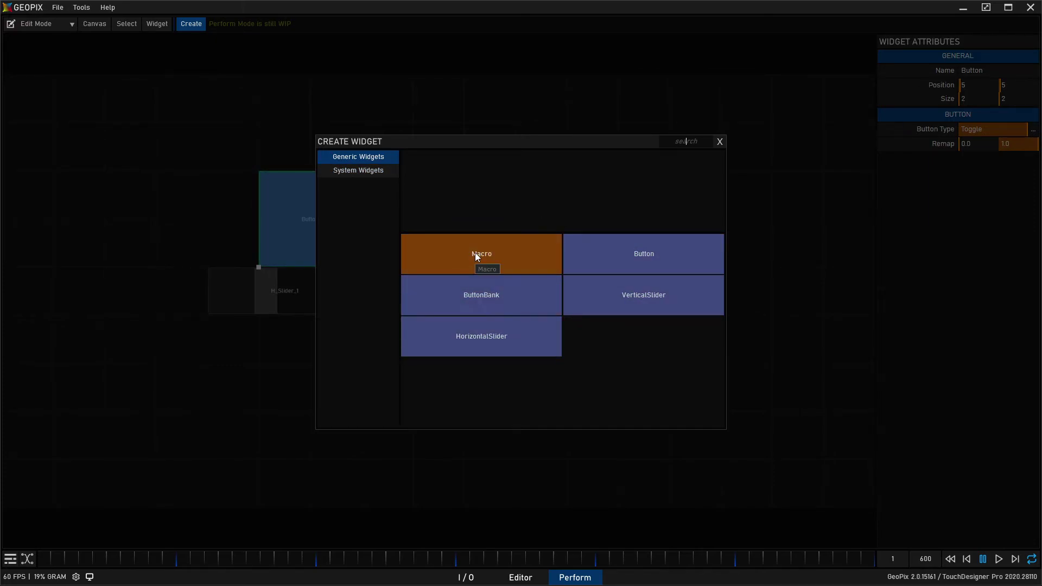
{"action": "left_click", "coordinate": [358, 170]}
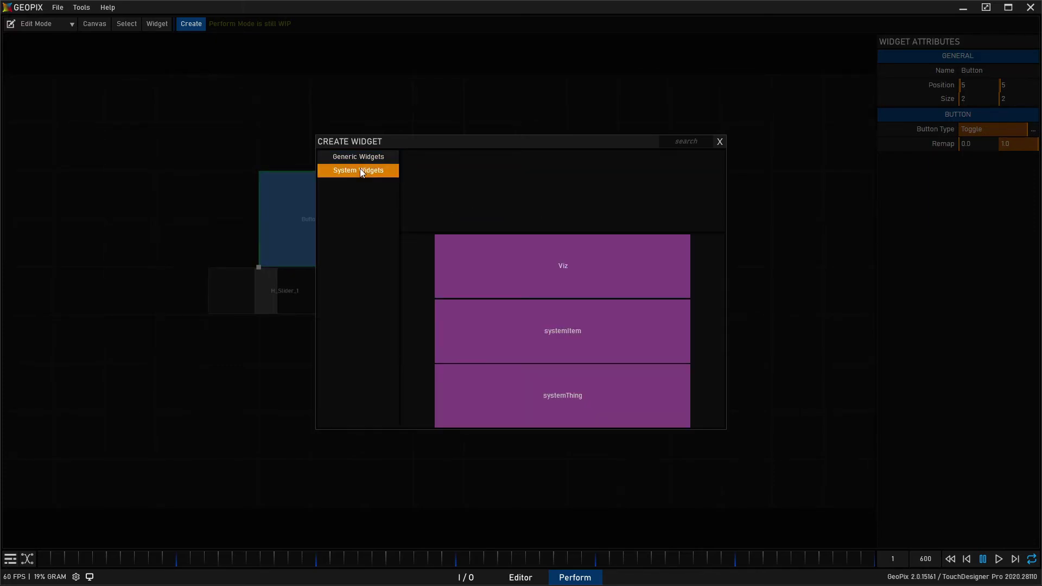
{"action": "left_click", "coordinate": [535, 255]}
{"action": "left_click_drag", "start_coordinate": [737, 222], "coordinate": [838, 178]}
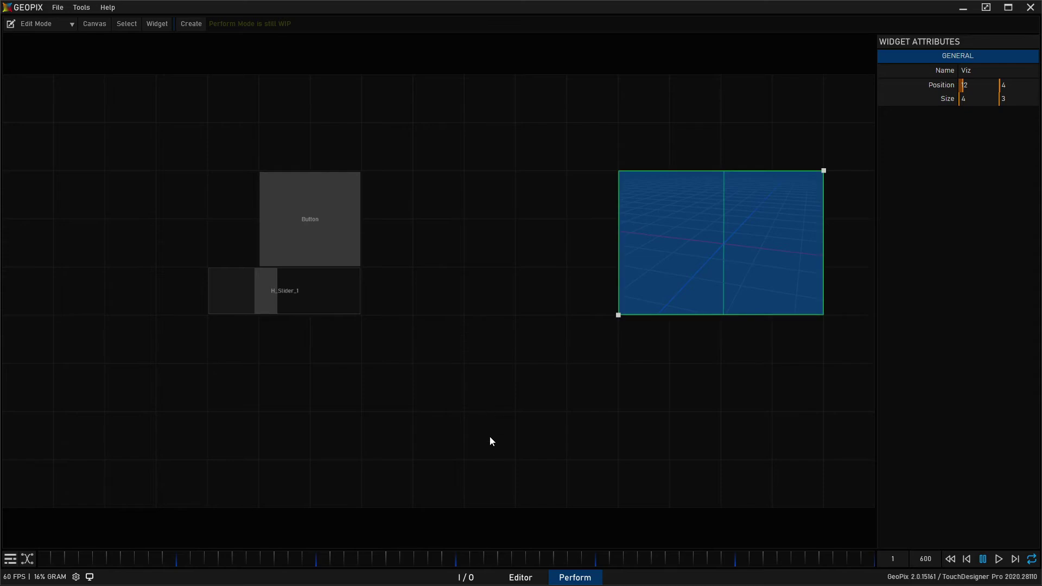
- Switch the canvas to Perform Mode and test the horizontal slider by moving its handle back and forth, leaving it near the middle
{"action": "left_click", "coordinate": [57, 23]}
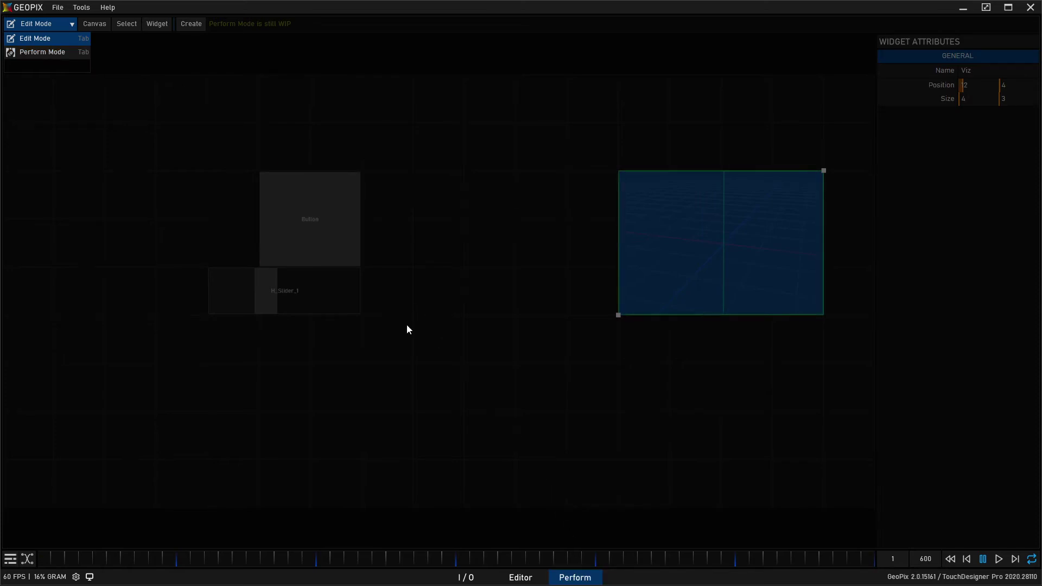
{"action": "left_click", "coordinate": [32, 51]}
{"action": "left_click_drag", "start_coordinate": [322, 300], "coordinate": [863, 233]}
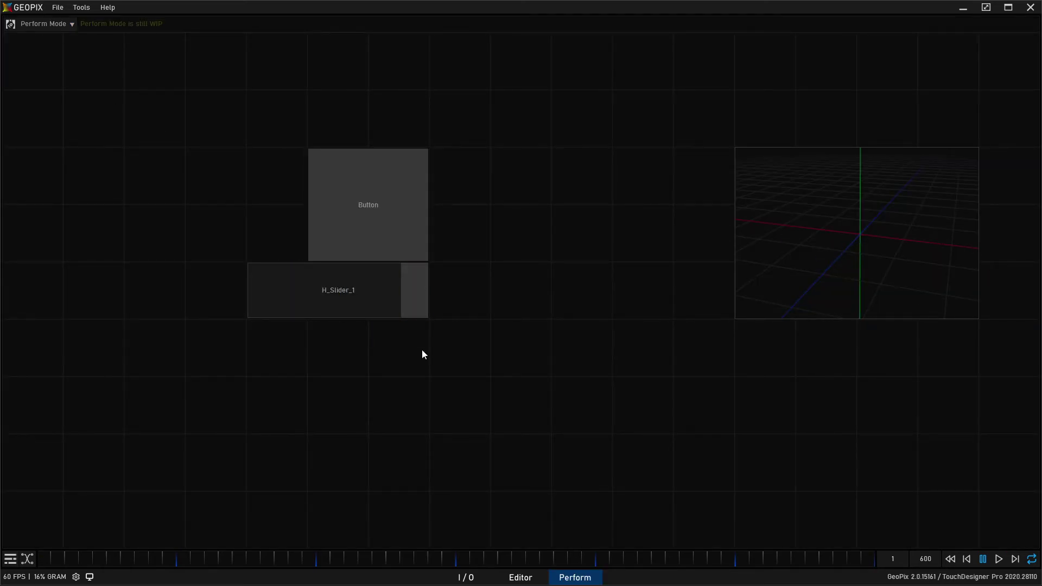
{"action": "left_click_drag", "start_coordinate": [421, 288], "coordinate": [392, 293]}
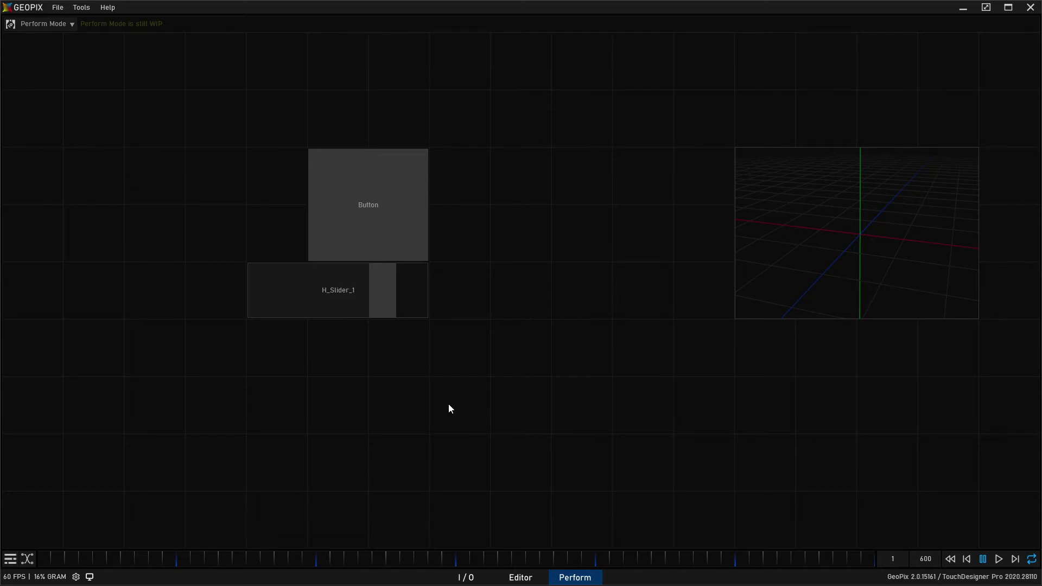
{"action": "left_click_drag", "start_coordinate": [376, 298], "coordinate": [338, 296]}
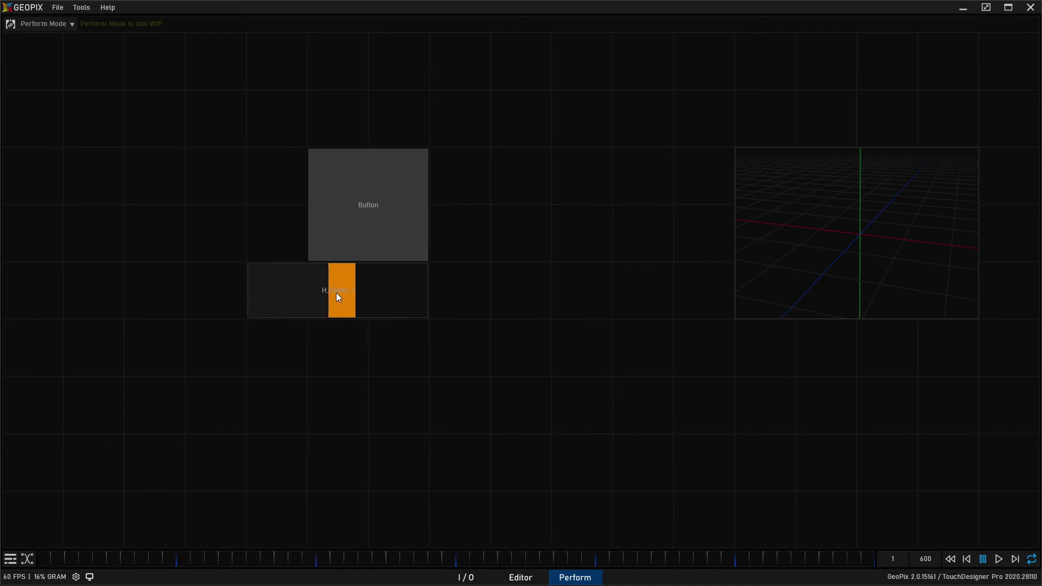
{"action": "left_click_drag", "start_coordinate": [441, 297], "coordinate": [345, 361]}
{"action": "left_click_drag", "start_coordinate": [317, 293], "coordinate": [23, 365]}
{"action": "left_click_drag", "start_coordinate": [413, 296], "coordinate": [456, 298]}
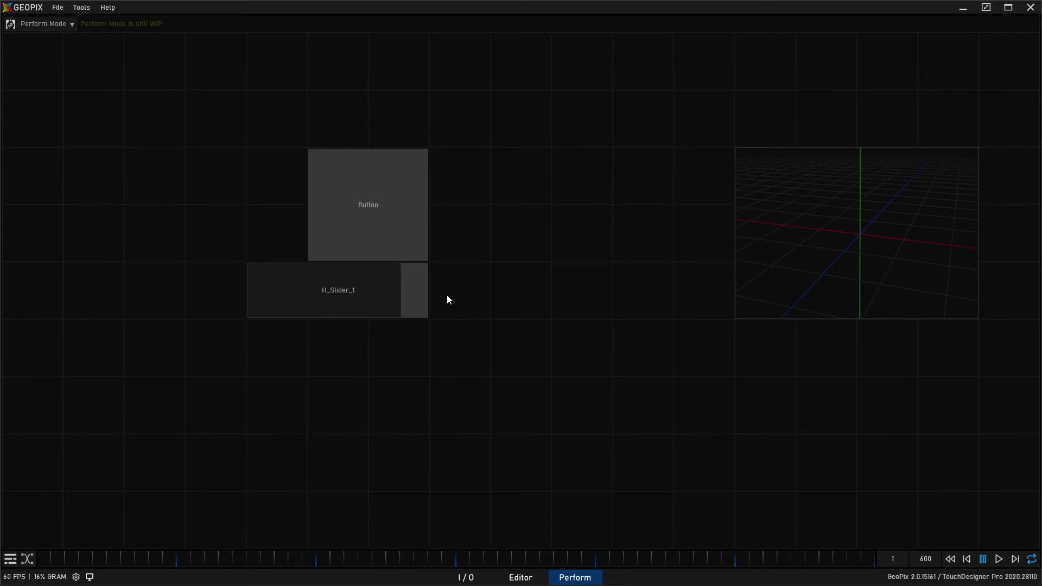
{"action": "left_click_drag", "start_coordinate": [349, 293], "coordinate": [335, 341]}
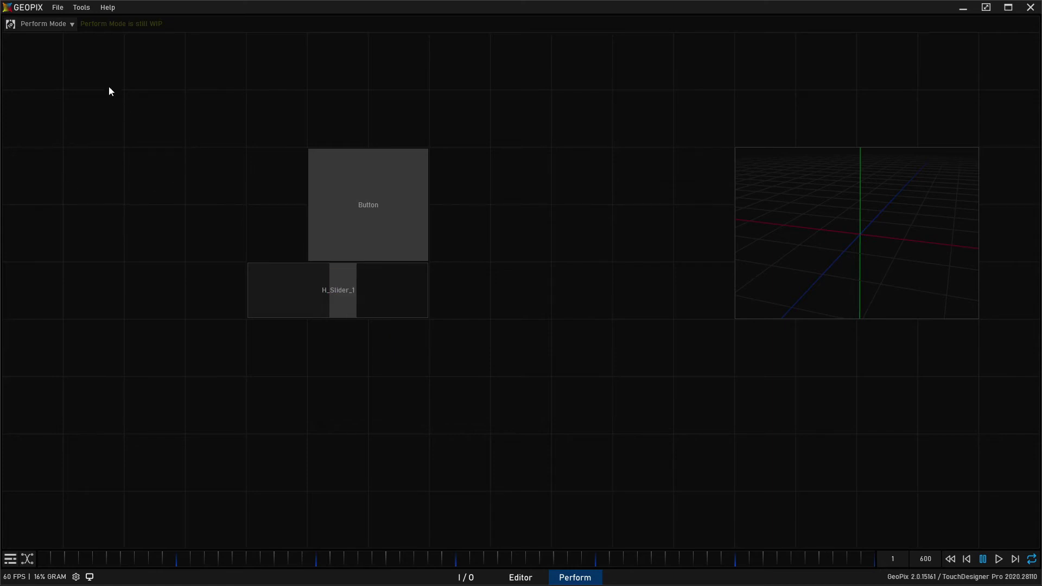
- Return to Edit Mode, then move and resize the Viz widget to 4 by 4 cells at position 11, 2
{"action": "left_click", "coordinate": [44, 23]}
{"action": "left_click", "coordinate": [59, 37]}
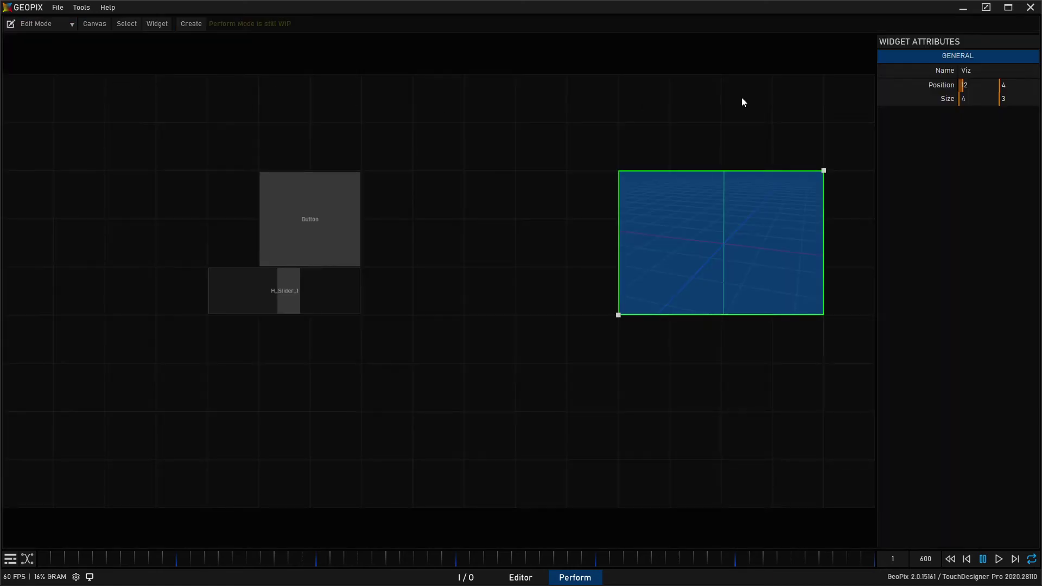
{"action": "left_click_drag", "start_coordinate": [784, 226], "coordinate": [654, 413]}
{"action": "left_click_drag", "start_coordinate": [721, 269], "coordinate": [772, 218]}
{"action": "left_click_drag", "start_coordinate": [514, 412], "coordinate": [570, 416]}
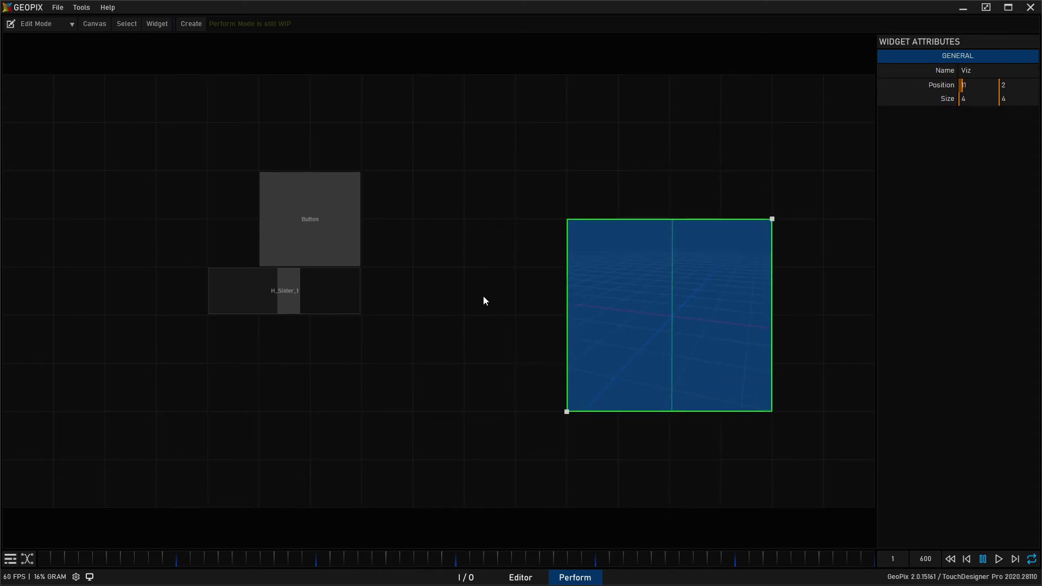
- Select the Button, the horizontal slider and the Viz widget in turn to view their attributes
{"action": "left_click", "coordinate": [346, 206]}
{"action": "left_click", "coordinate": [343, 300]}
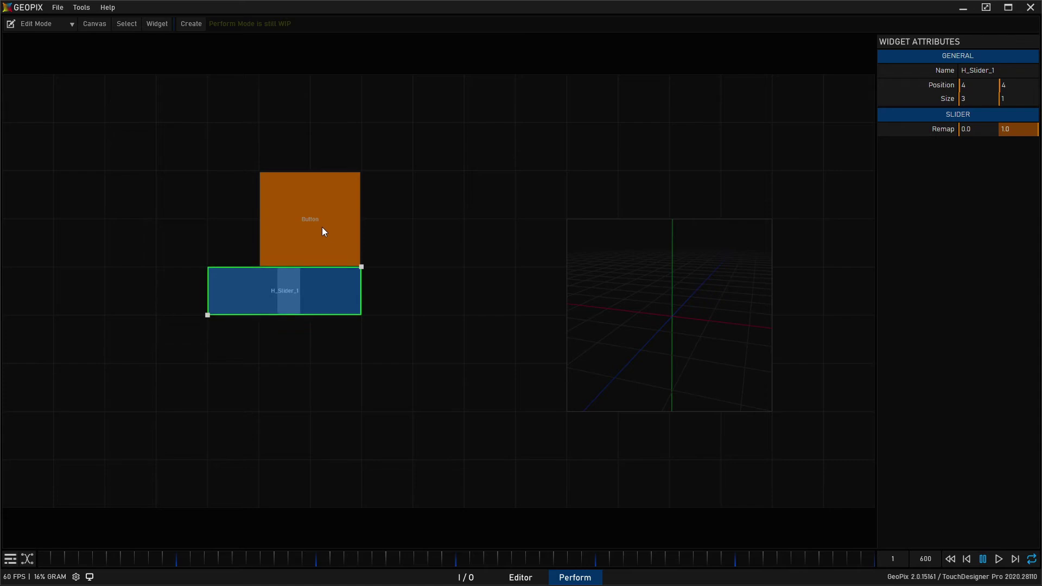
{"action": "left_click", "coordinate": [347, 253]}
{"action": "left_click", "coordinate": [702, 311]}
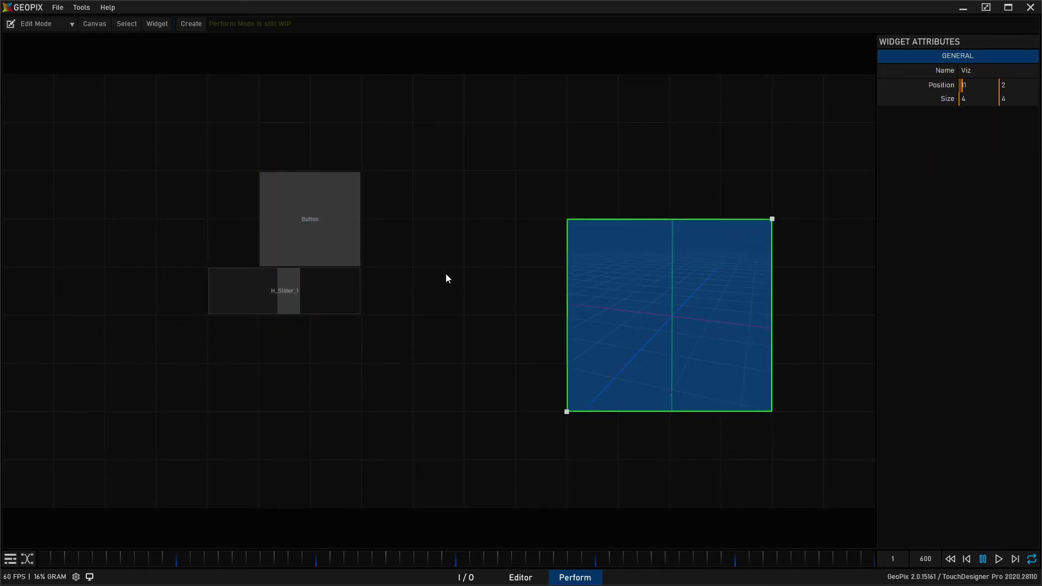
- Move the horizontal slider below the Button and widen it to 4 cells at position 4, 3, staying in Edit Mode
{"action": "left_click", "coordinate": [357, 293]}
{"action": "left_click_drag", "start_coordinate": [252, 302], "coordinate": [295, 336]}
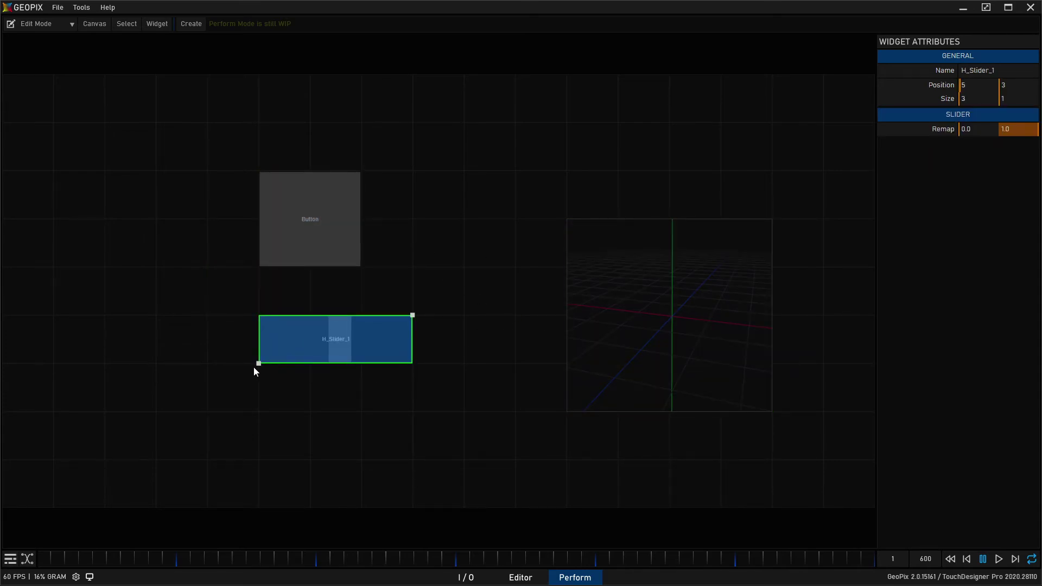
{"action": "left_click_drag", "start_coordinate": [257, 367], "coordinate": [216, 367]}
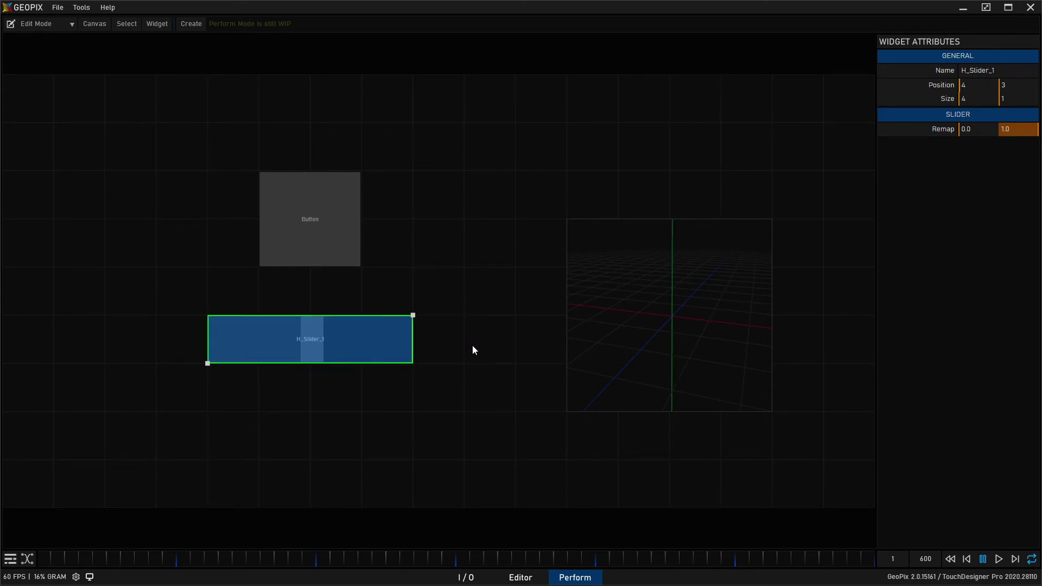
{"action": "left_click", "coordinate": [46, 25]}
{"action": "left_click", "coordinate": [49, 37]}
- Switch to the Editor page and try to open the Sequence Editor
{"action": "left_click", "coordinate": [529, 578]}
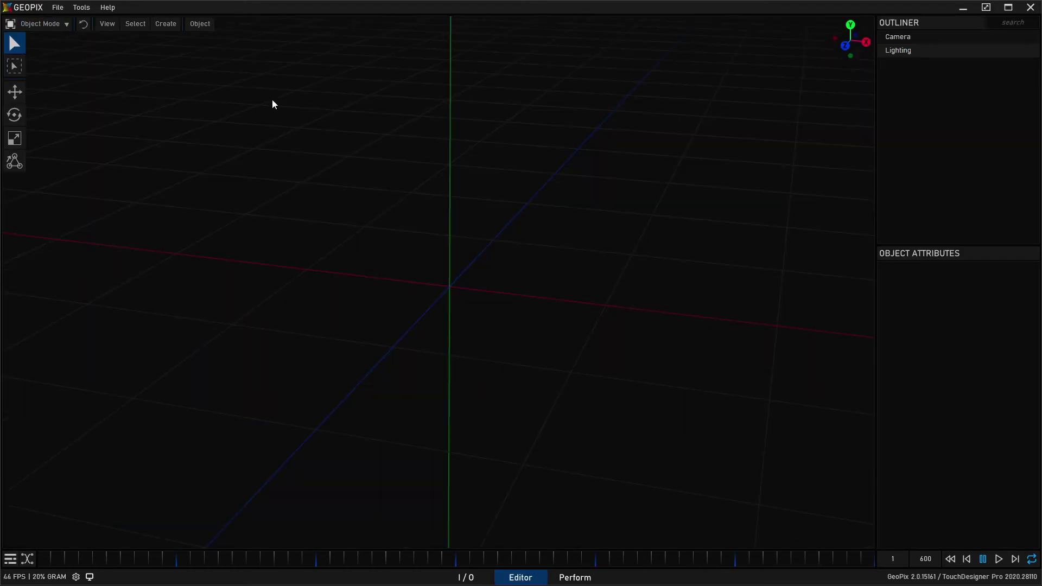
{"action": "left_click", "coordinate": [82, 7]}
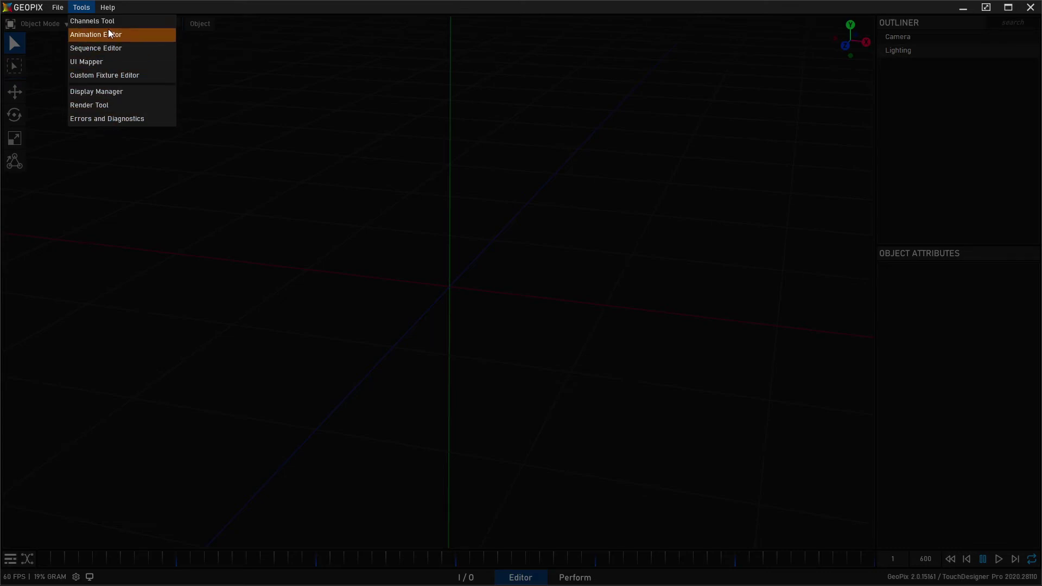
{"action": "left_click", "coordinate": [123, 47]}
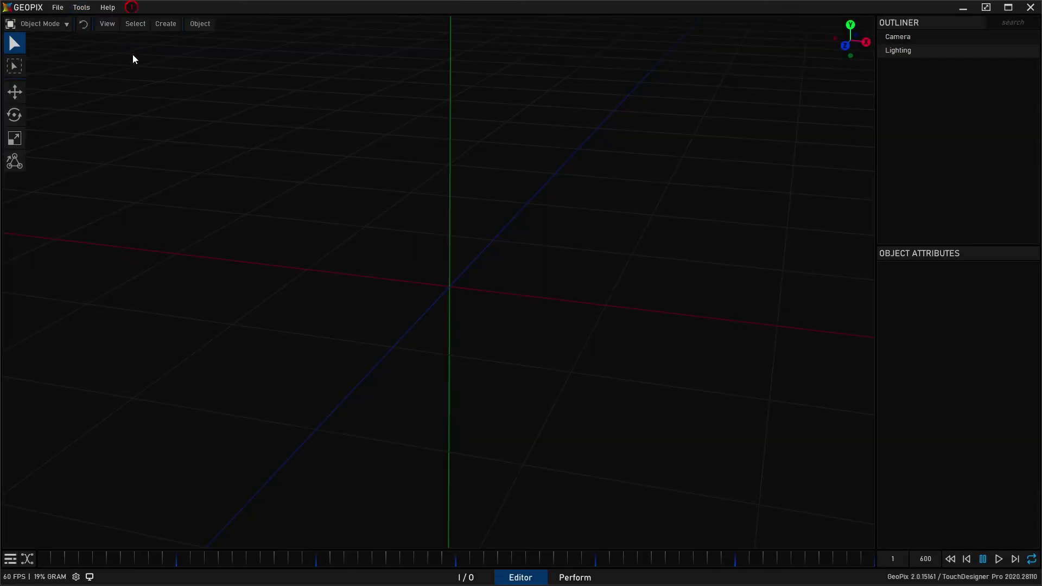
- Open the Animation Editor, reposition its window over the viewport and close it
{"action": "left_click", "coordinate": [81, 7]}
{"action": "left_click", "coordinate": [96, 34]}
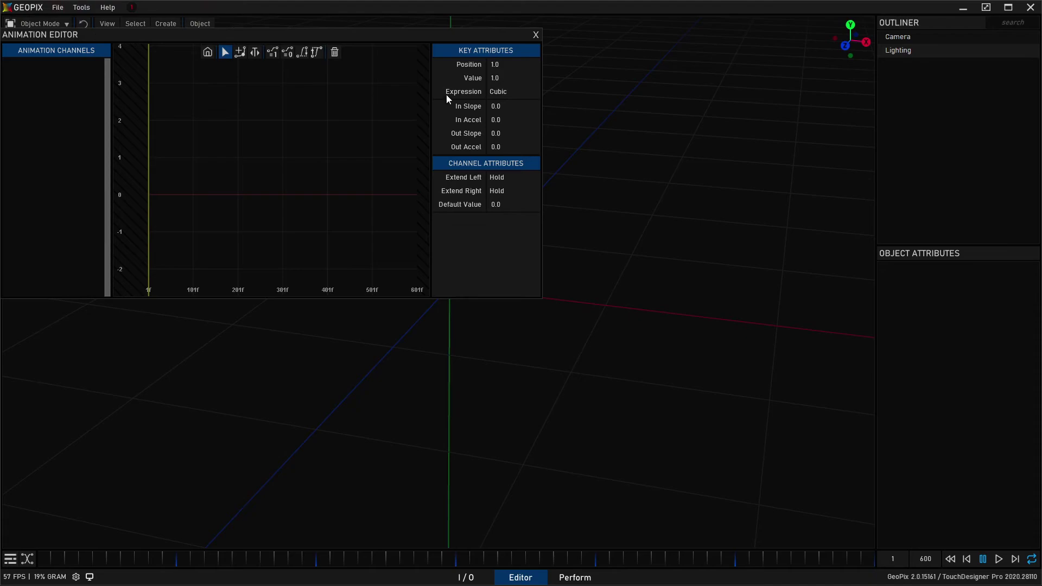
{"action": "left_click_drag", "start_coordinate": [441, 84], "coordinate": [527, 107]}
{"action": "left_click", "coordinate": [670, 88]}
- Open the Channels Tool, shift its window toward the middle of the viewport and close it
{"action": "left_click", "coordinate": [72, 9]}
{"action": "left_click", "coordinate": [92, 23]}
{"action": "left_click_drag", "start_coordinate": [819, 262], "coordinate": [392, 152]}
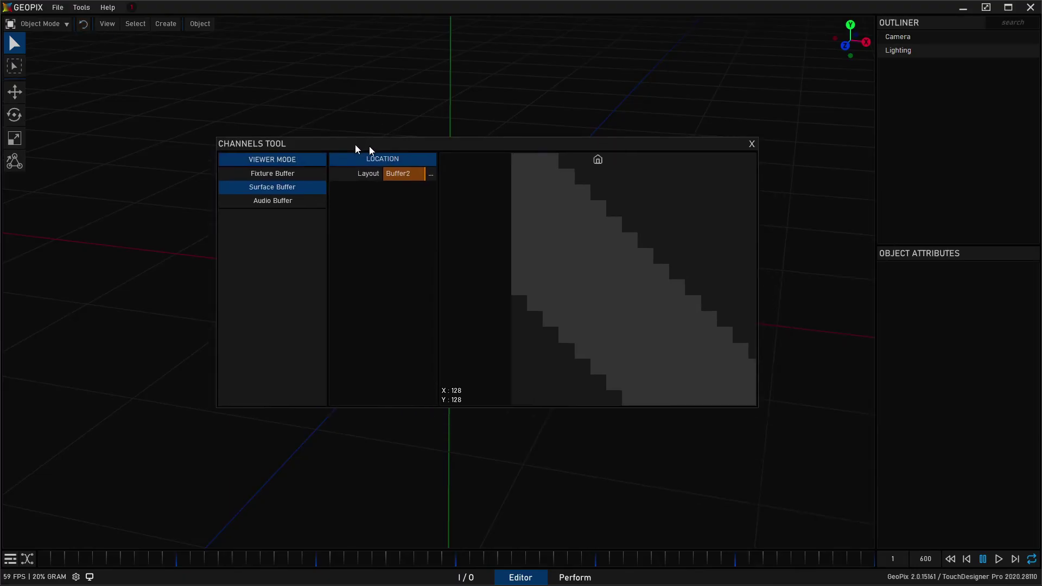
{"action": "left_click", "coordinate": [766, 145]}
- Open Errors and Diagnostics, view the System Errors page and close the window
{"action": "left_click", "coordinate": [81, 8]}
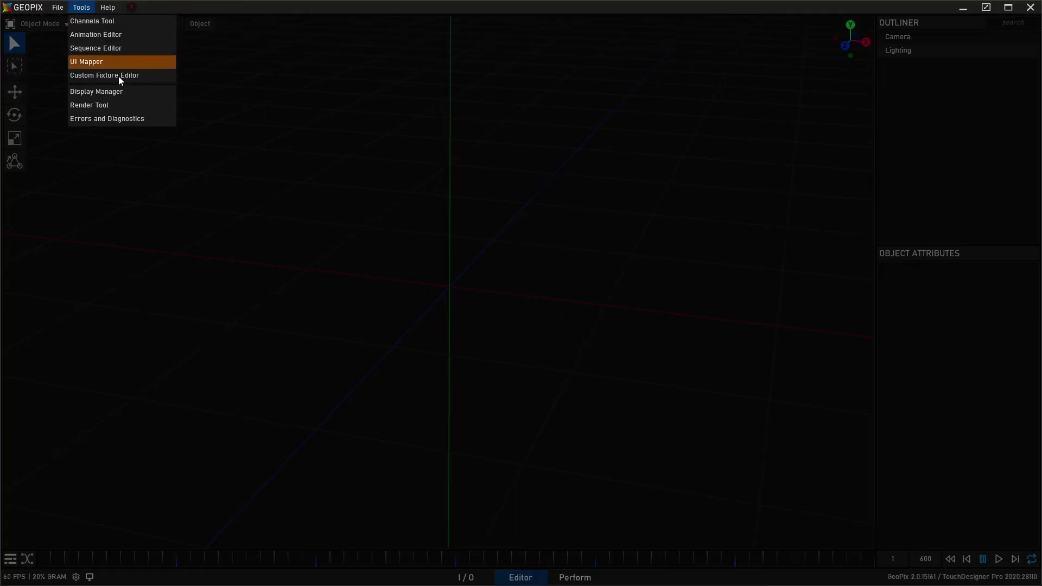
{"action": "left_click", "coordinate": [127, 119]}
{"action": "left_click_drag", "start_coordinate": [251, 129], "coordinate": [382, 145]}
{"action": "left_click", "coordinate": [181, 167]}
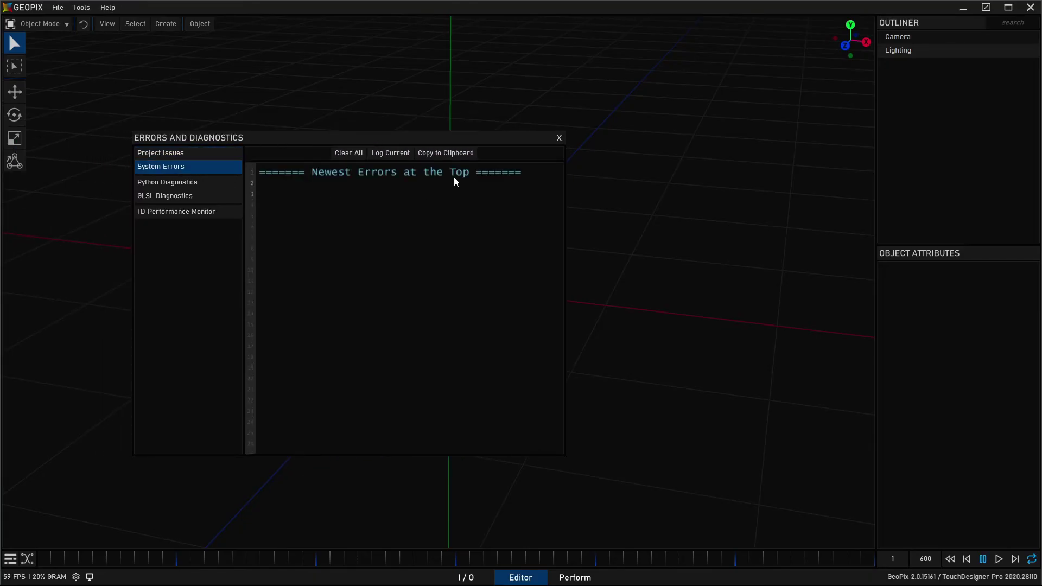
{"action": "left_click", "coordinate": [558, 138]}
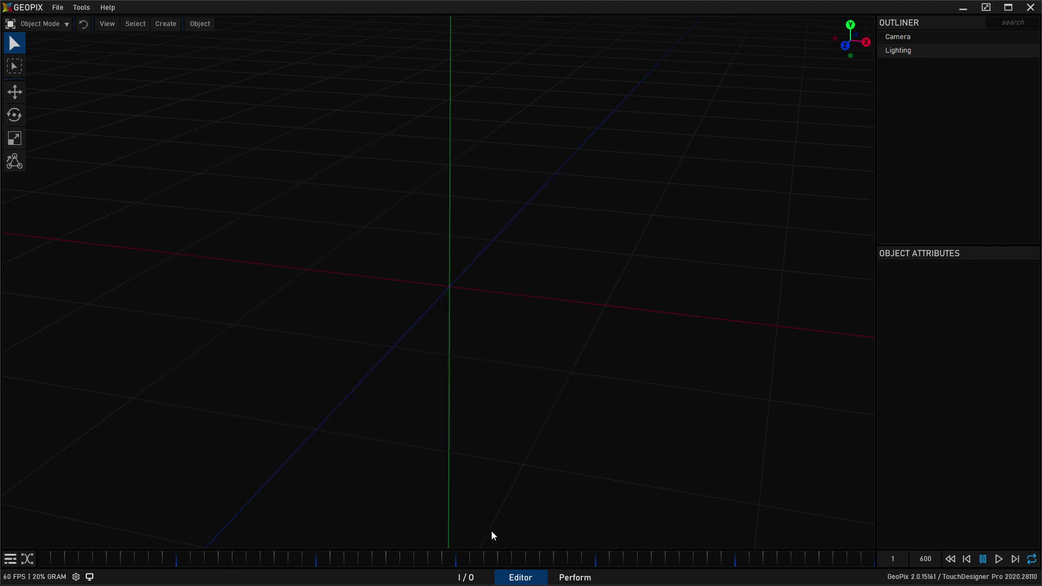
- Visit the Perform page briefly, return to the Editor page and orbit around the empty 3D scene
{"action": "left_click", "coordinate": [559, 578]}
{"action": "left_click", "coordinate": [518, 577]}
{"action": "left_click_drag", "start_coordinate": [398, 325], "coordinate": [519, 312], "text": "alt"}
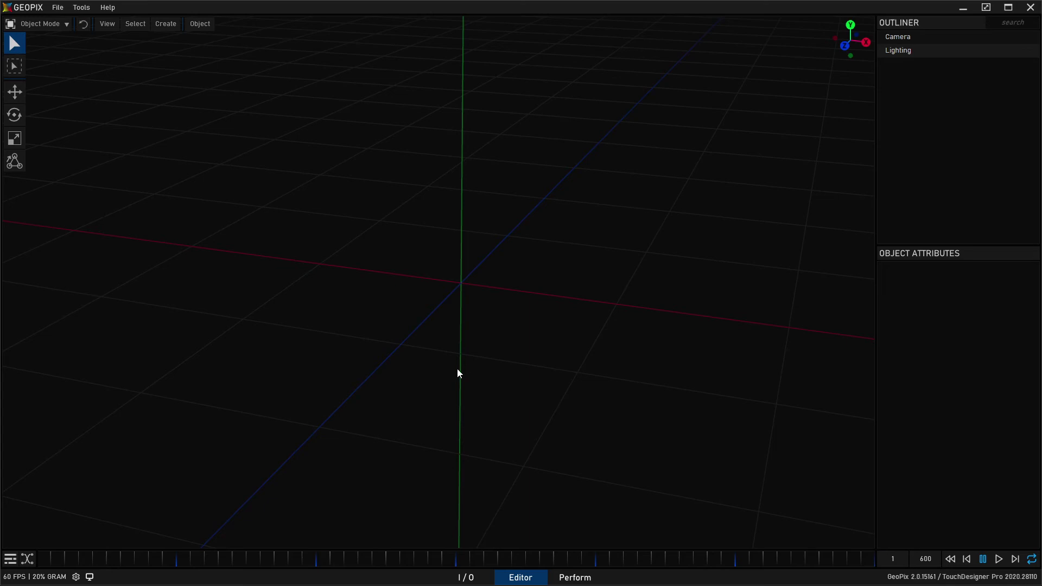
{"action": "left_click_drag", "start_coordinate": [499, 292], "coordinate": [524, 246], "text": "alt"}
{"action": "left_click_drag", "start_coordinate": [561, 341], "coordinate": [491, 333], "text": "alt"}
- Alternate between the I/O and Editor pages to compare the workspaces, ending on the I/O node graph
{"action": "left_click", "coordinate": [464, 578]}
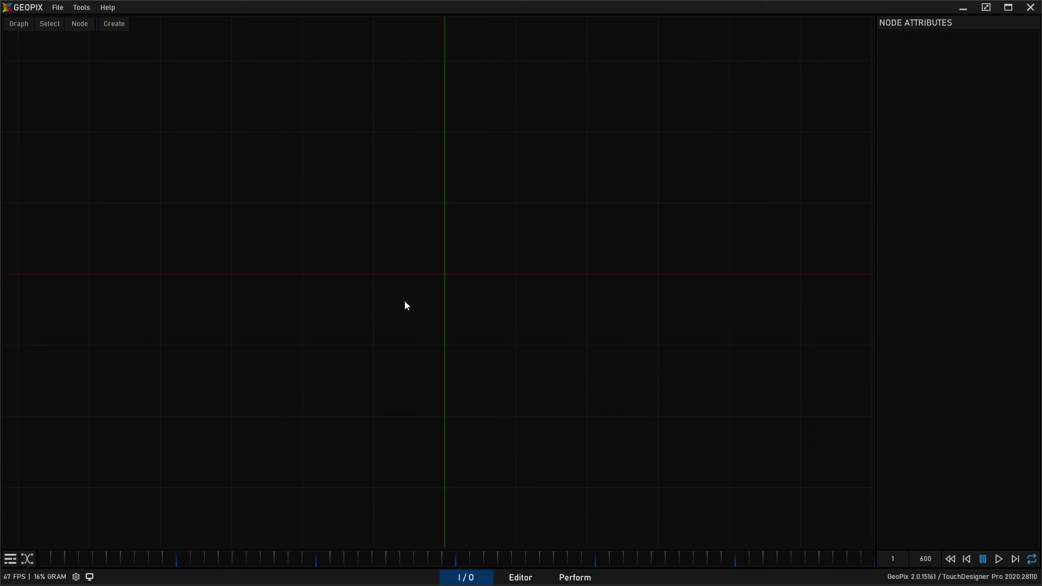
{"action": "left_click_drag", "start_coordinate": [490, 280], "coordinate": [449, 267]}
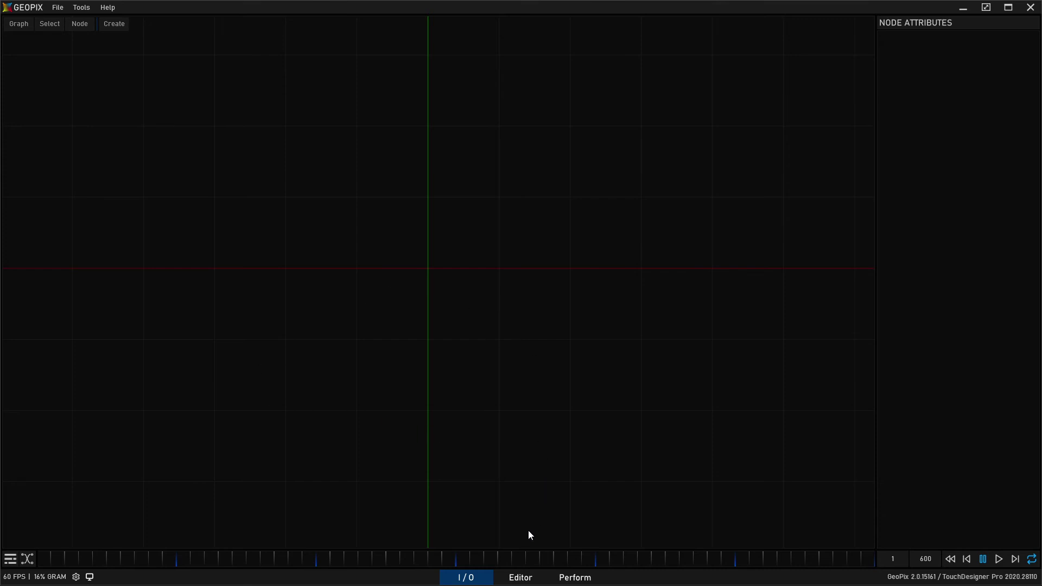
{"action": "left_click", "coordinate": [521, 577]}
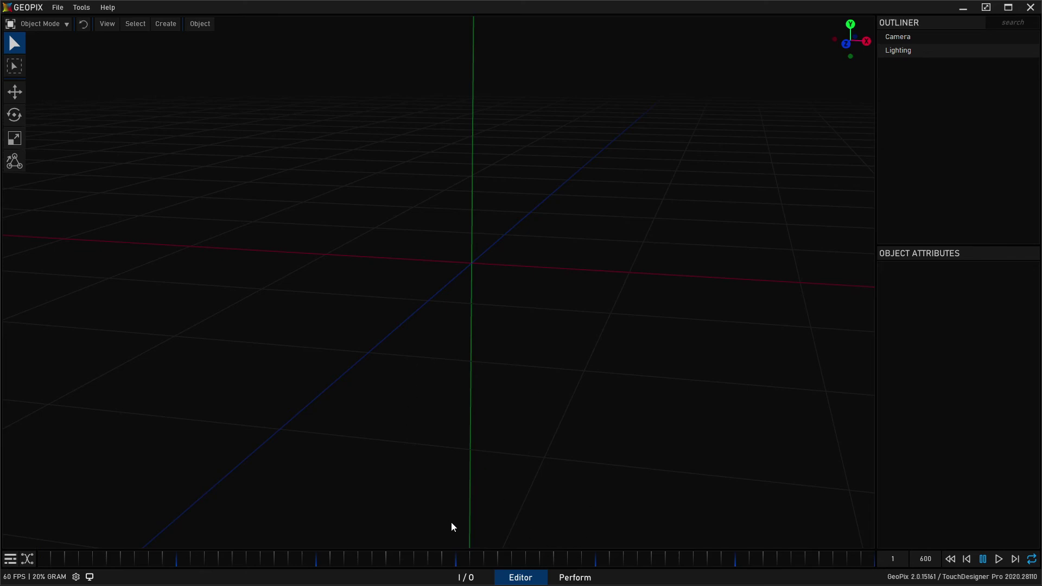
{"action": "left_click", "coordinate": [462, 578]}
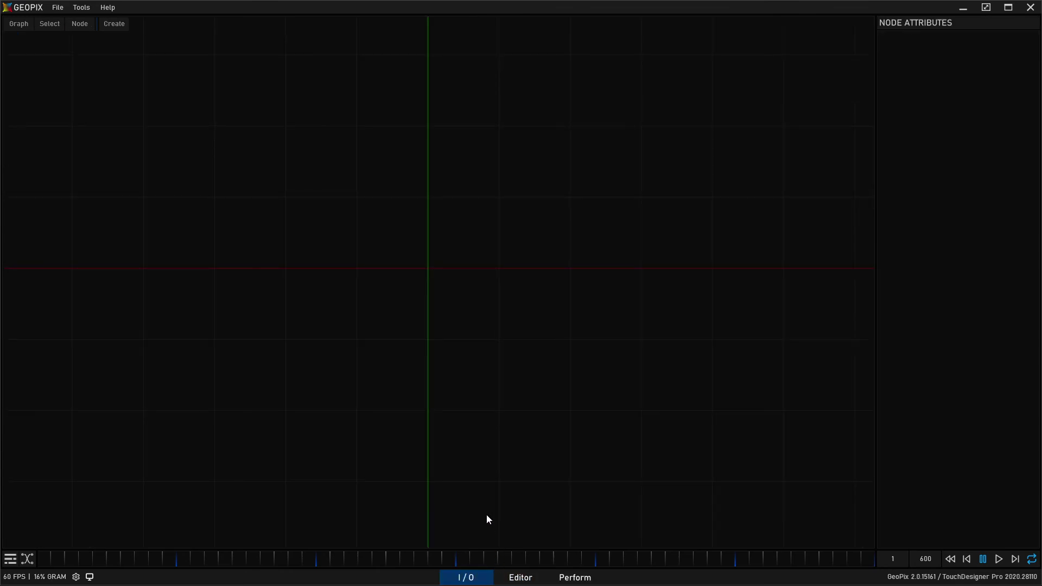
- Shift the view of the empty I/O node graph, and visit the Editor page and the Perform page with its widgets
{"action": "middle_click_drag", "start_coordinate": [462, 434], "coordinate": [492, 453]}
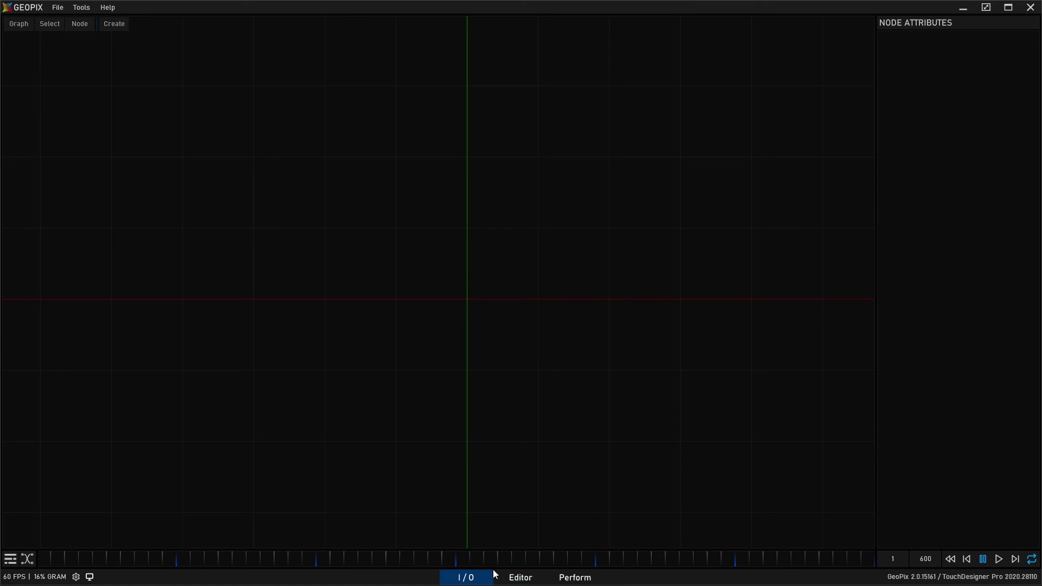
{"action": "left_click", "coordinate": [519, 576]}
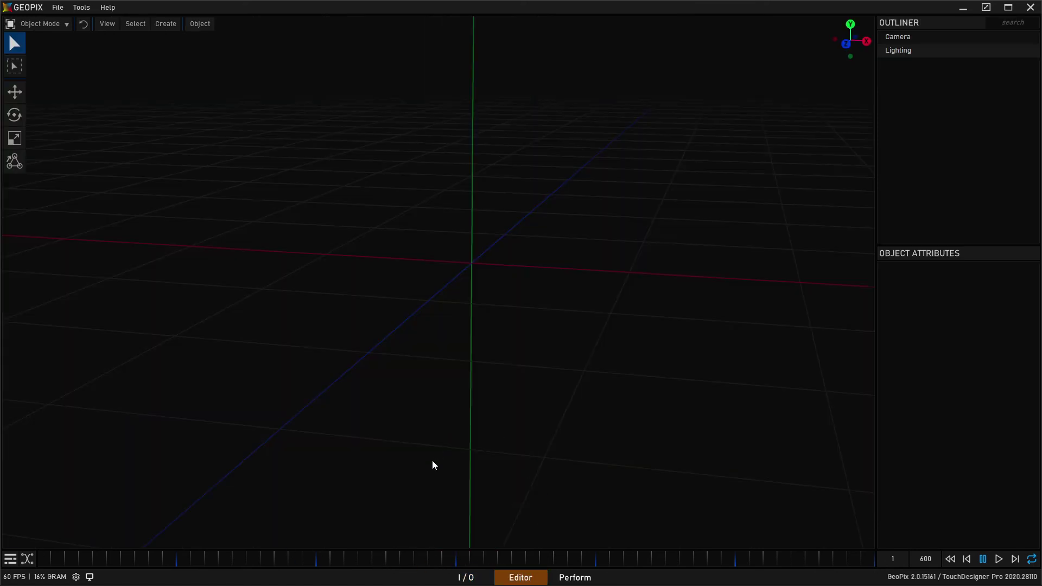
{"action": "left_click", "coordinate": [574, 576]}
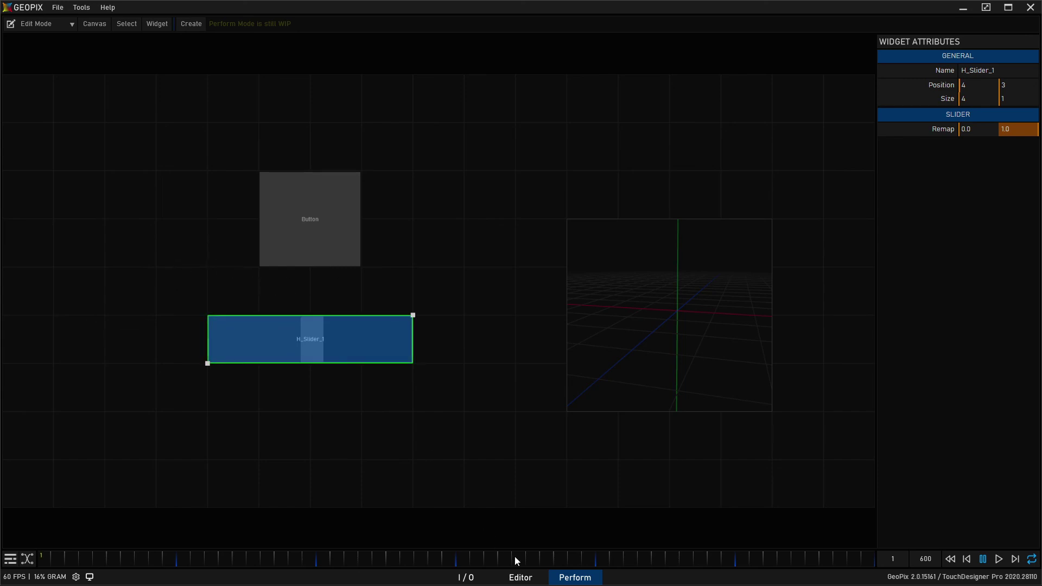
- Return to the Editor page and orbit the camera around the origin of the empty 3D grid
{"action": "left_click", "coordinate": [520, 578]}
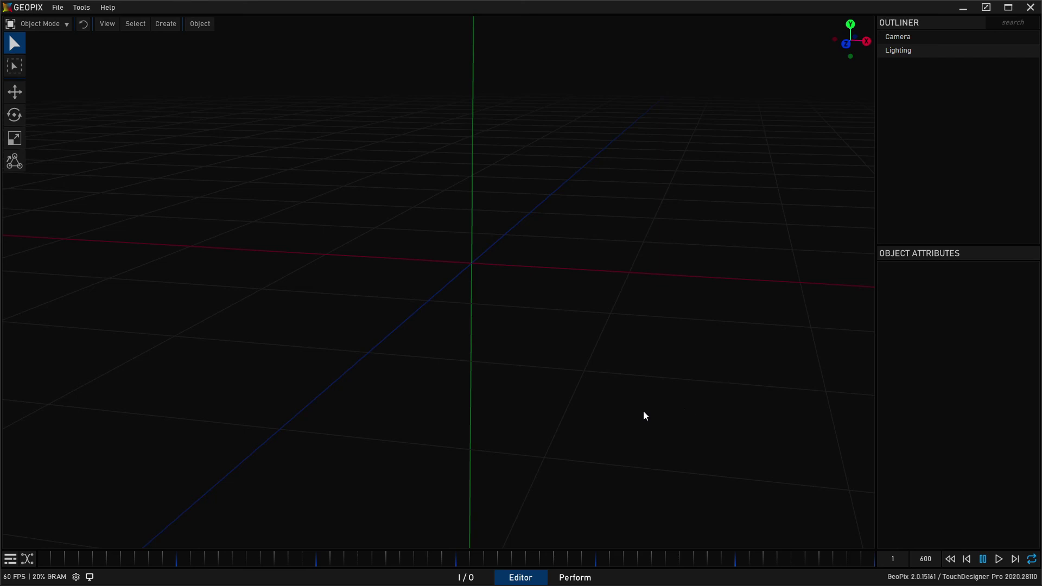
{"action": "left_click_drag", "start_coordinate": [388, 240], "coordinate": [463, 293], "text": "alt"}
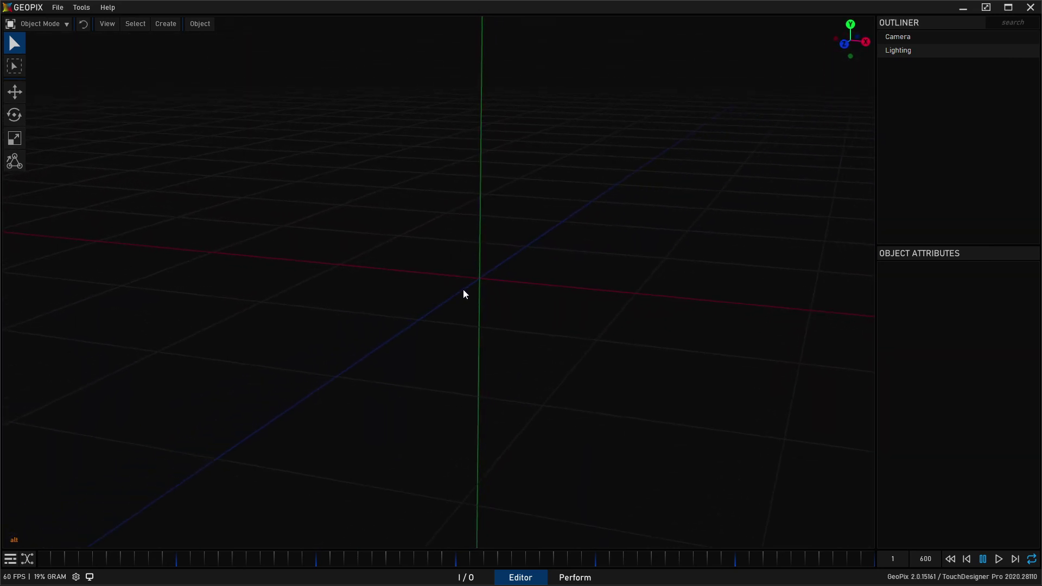
{"action": "mouse_move", "coordinate": [422, 321]}
{"action": "left_mouse_down", "text": "alt"}
{"action": "mouse_move", "coordinate": [447, 328]}
{"action": "mouse_move", "coordinate": [490, 304]}
{"action": "mouse_move", "coordinate": [409, 316]}
{"action": "left_mouse_up", "text": "alt"}
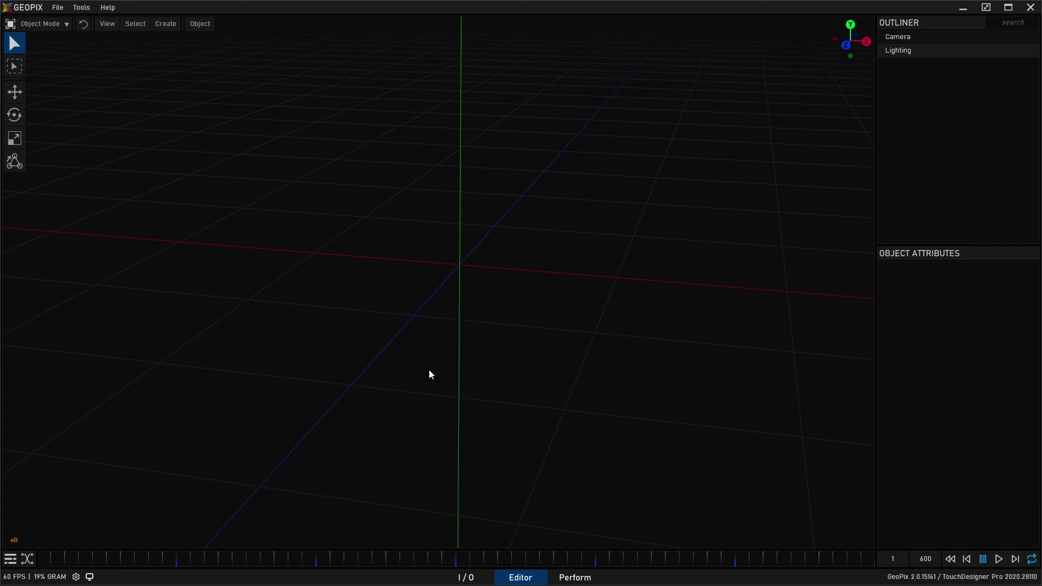
{"action": "left_click_drag", "start_coordinate": [449, 347], "coordinate": [463, 330], "text": "alt"}
{"action": "left_click_drag", "start_coordinate": [568, 333], "coordinate": [546, 314], "text": "alt"}
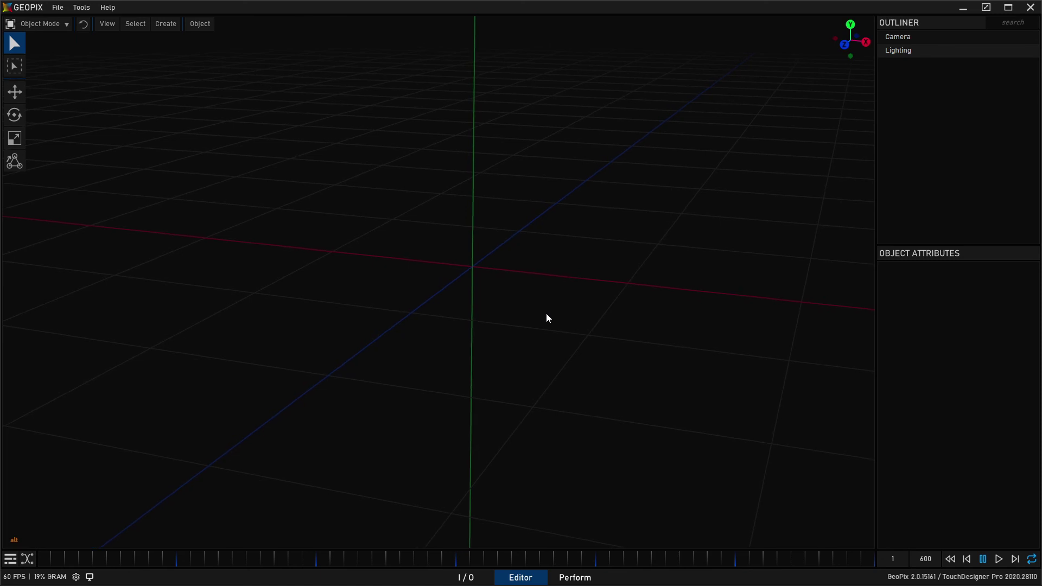
{"action": "left_click_drag", "start_coordinate": [546, 313], "coordinate": [547, 313], "text": "alt"}
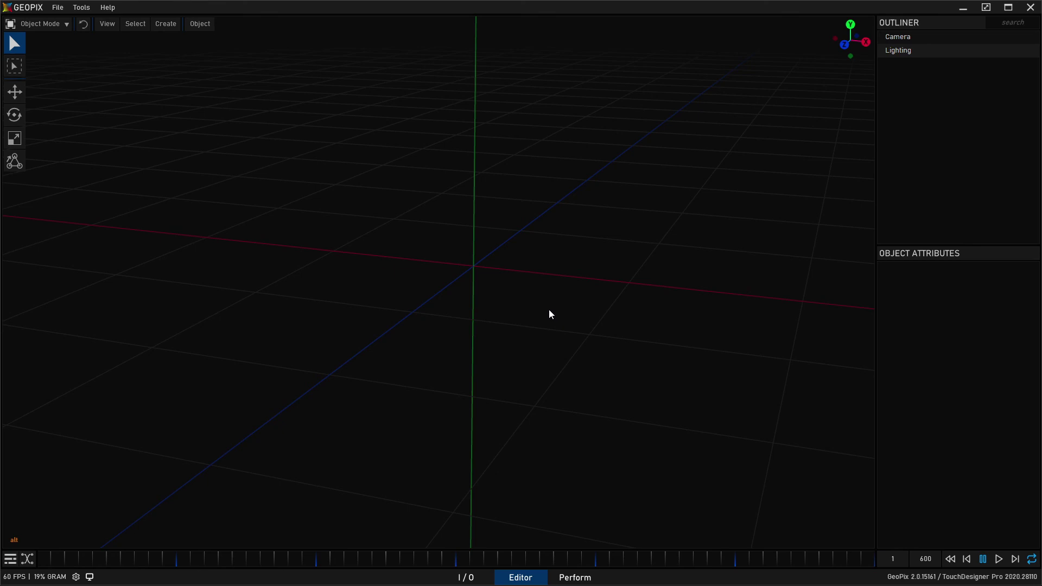